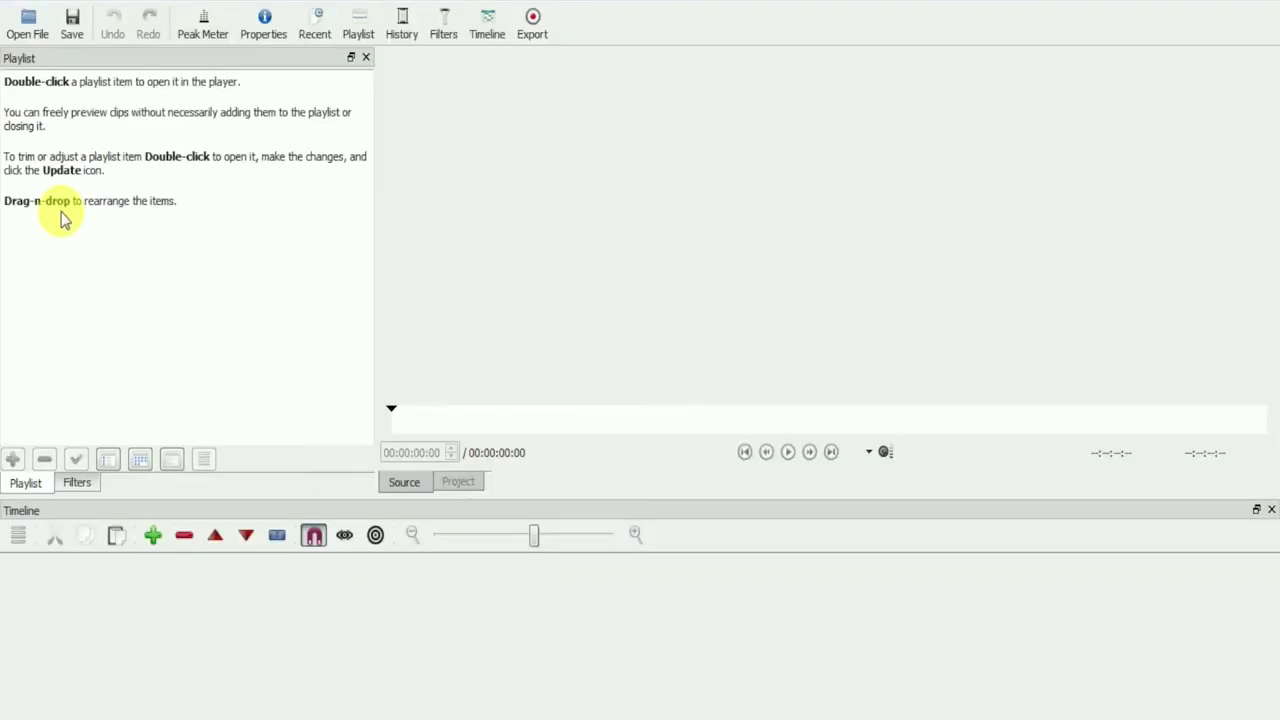
- Add two video tracks to the timeline and enlarge the timeline area
left_click(19, 536)
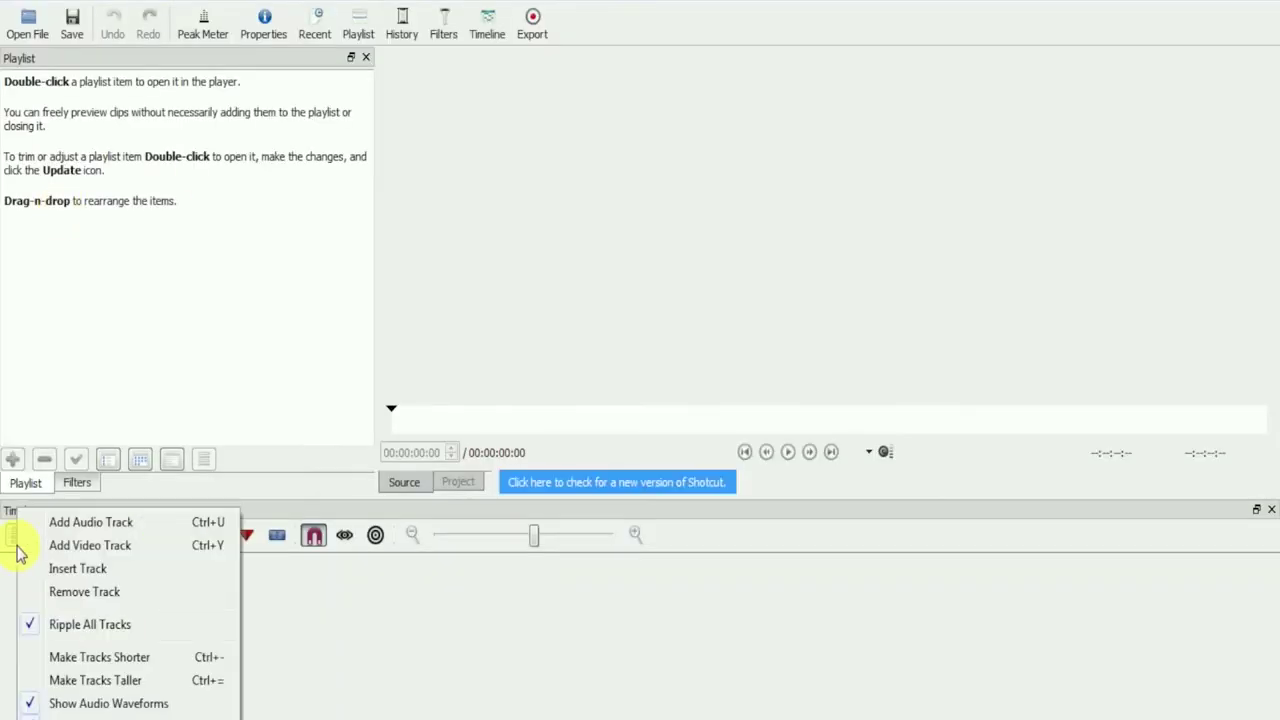
left_click(85, 568)
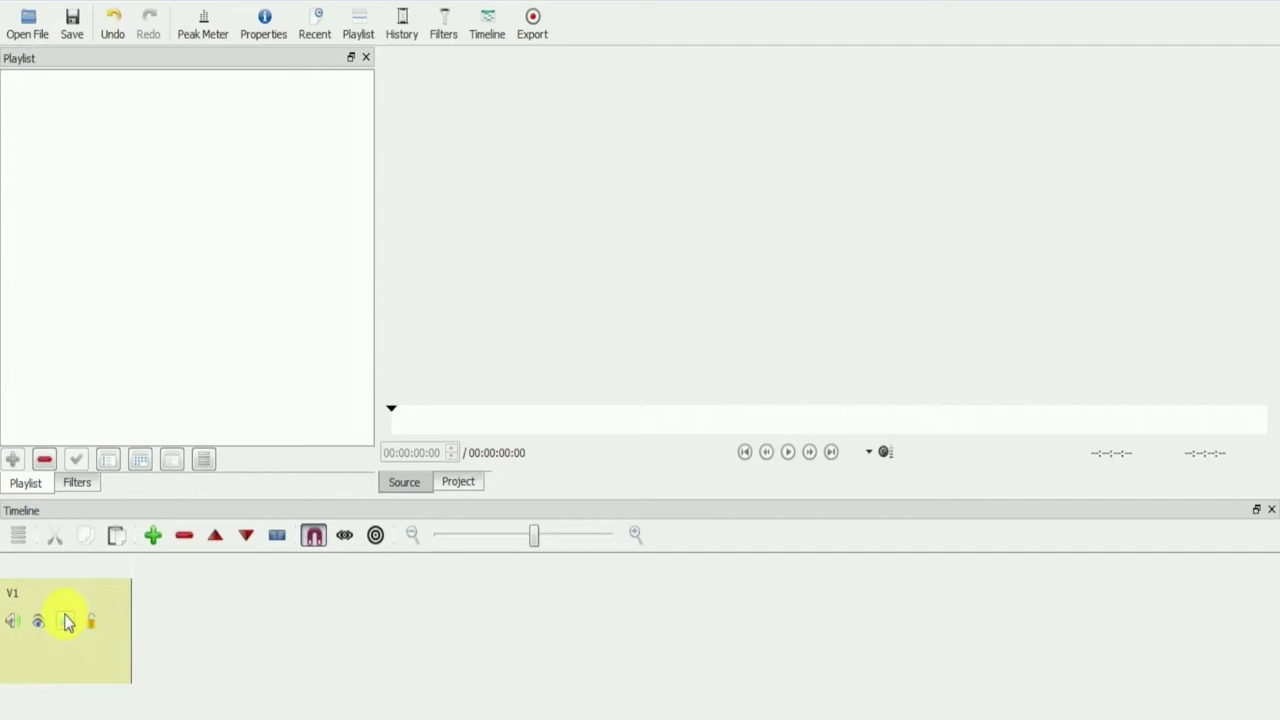
left_click(17, 538)
left_click(88, 545)
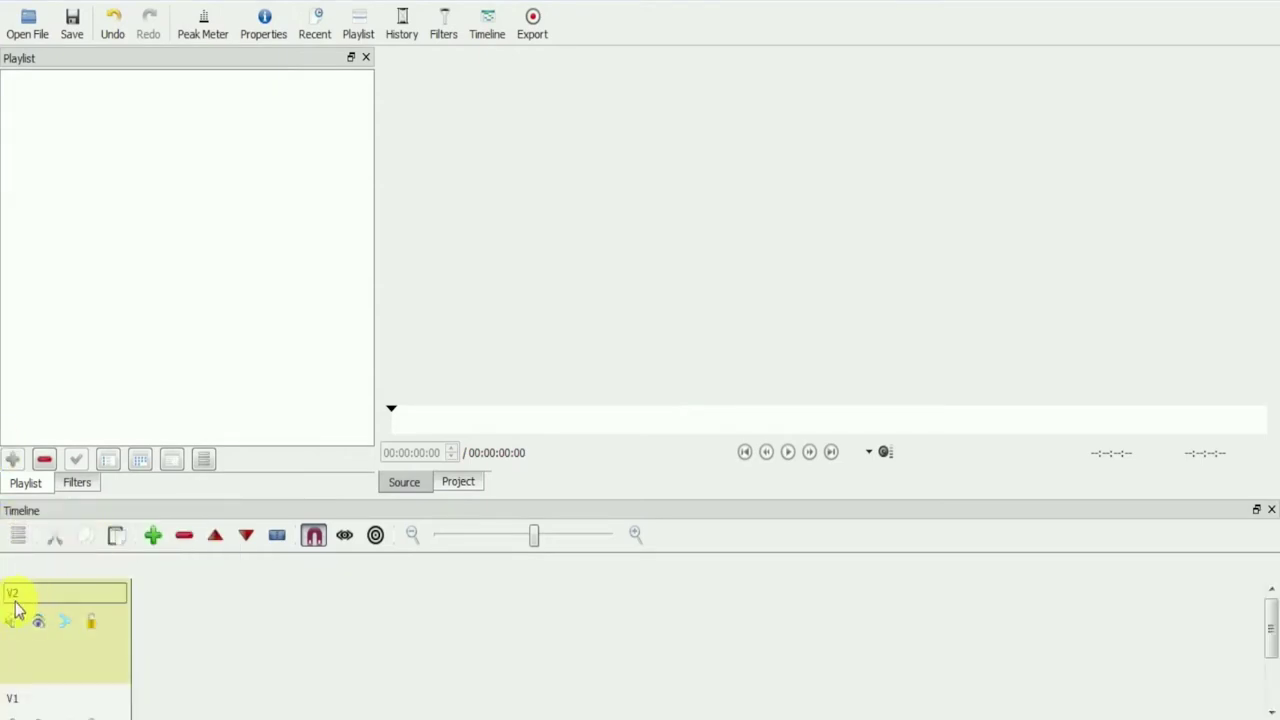
left_click_drag(555, 505, 556, 450)
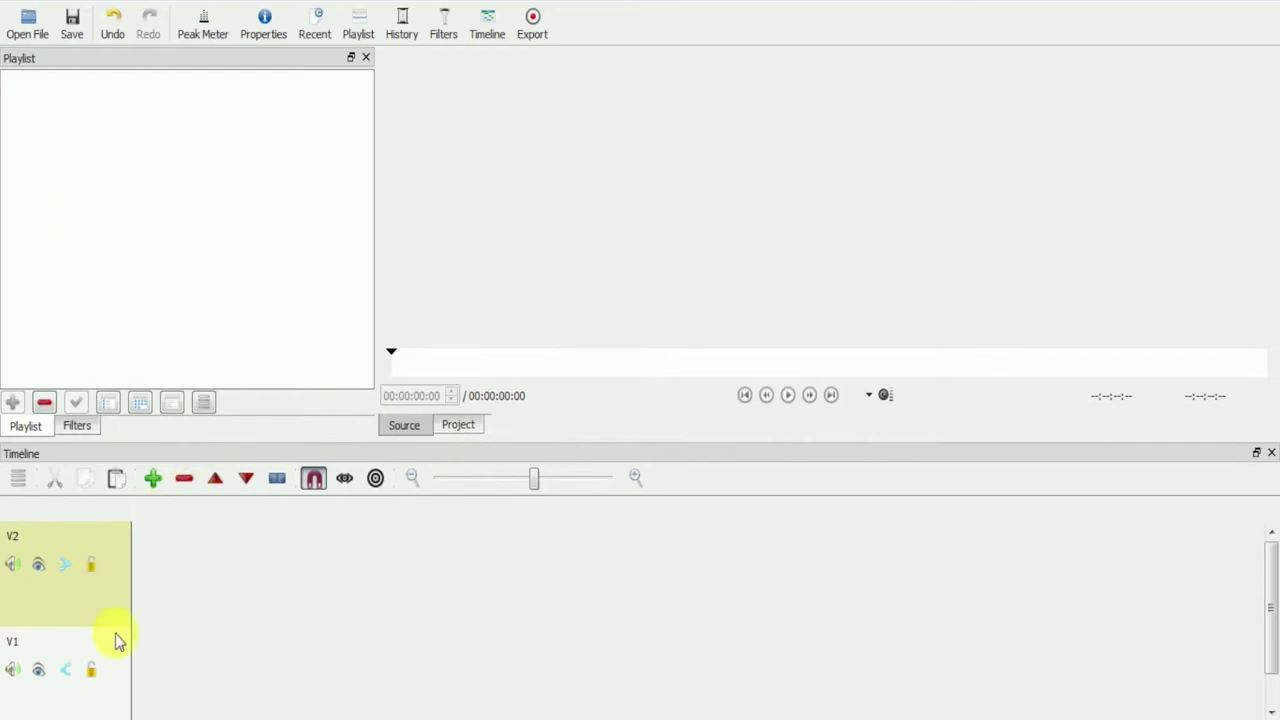
- Open the clips MVI_9665 through MVI_9675 from the New folder directory into the playlist
left_click(38, 40)
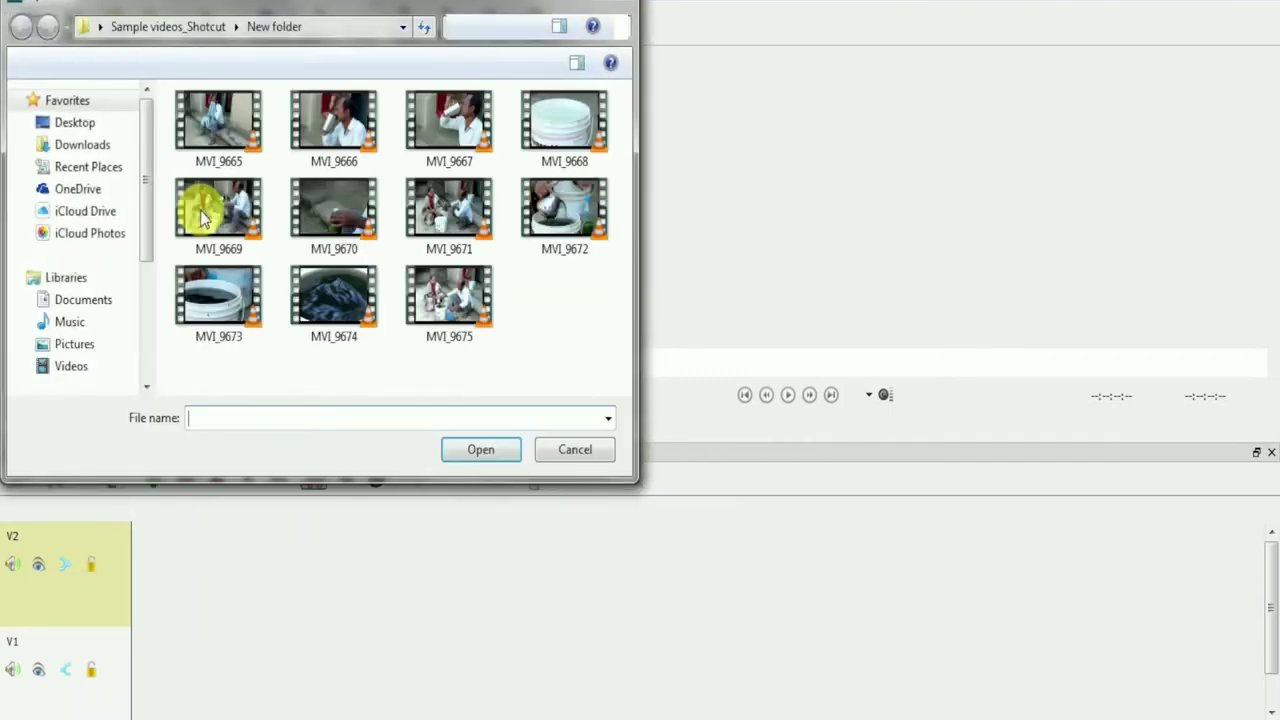
left_click(206, 129)
key("shift+Right")
key("shift+Right")
key("shift+Right")
key("shift+Right")
key("shift+Right")
key("shift+Right")
key("shift+Right")
key("shift+Right")
key("shift+Right")
key("shift+Right")
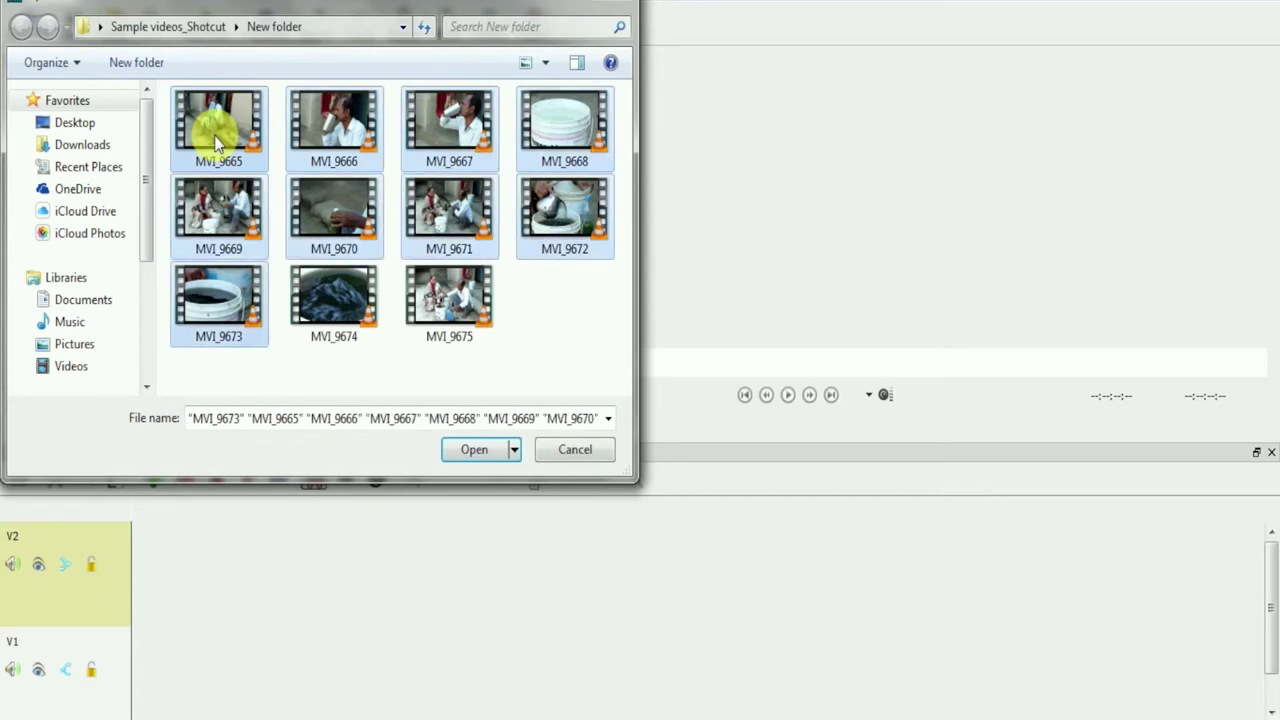
left_click(471, 449)
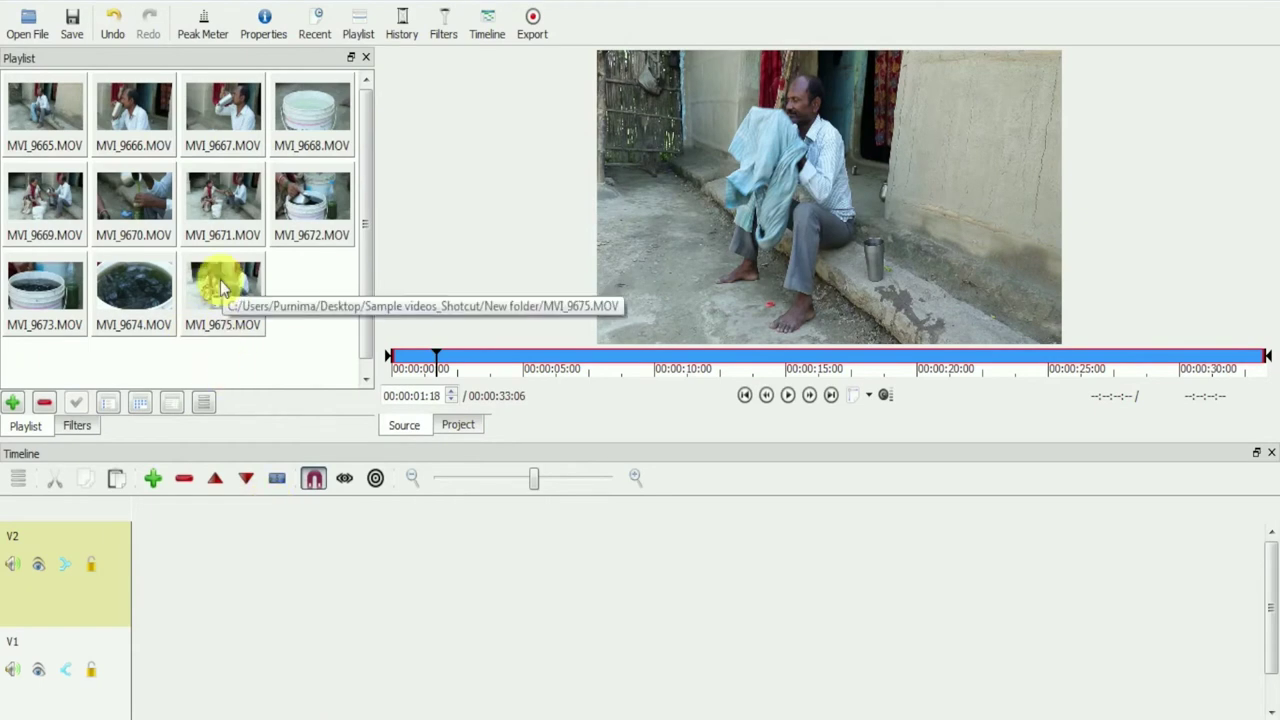
- Place MVI_9669.MOV at the start of track V1 and MVI_9670.MOV above its middle part on V2
left_click_drag(45, 198, 209, 677)
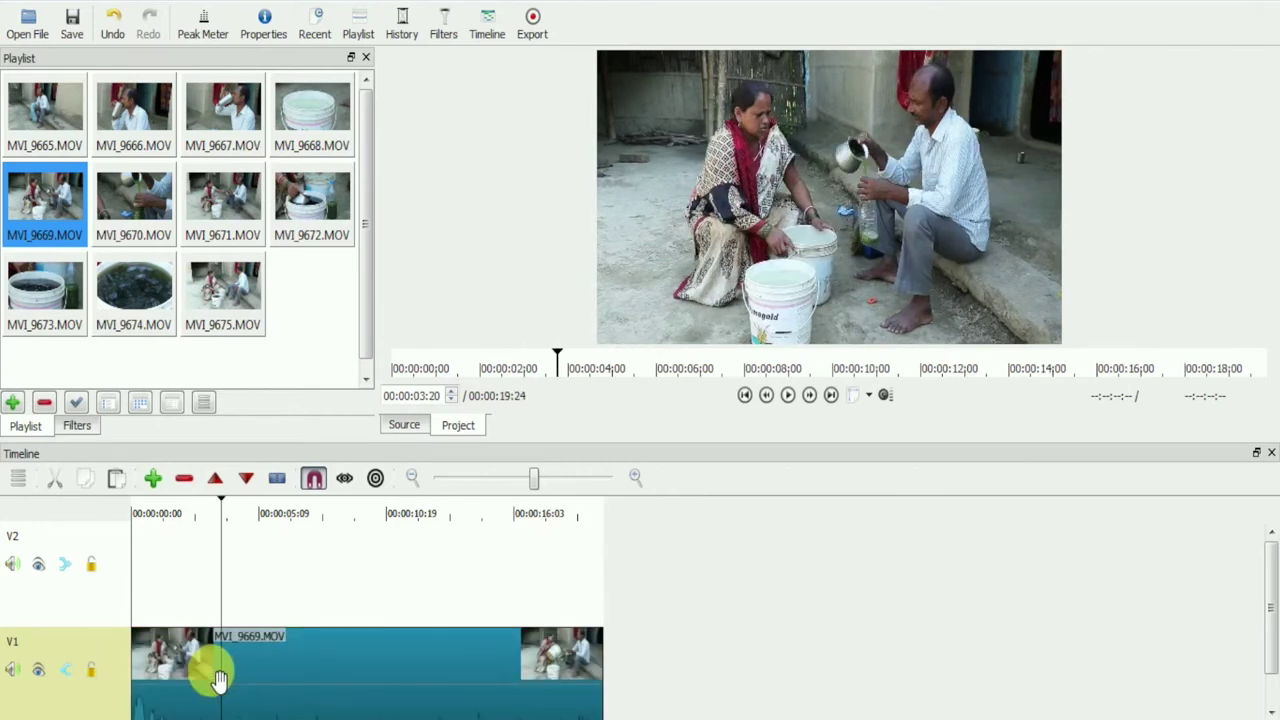
left_click_drag(133, 200, 423, 571)
left_click_drag(500, 571, 337, 591)
- Play the project from near its start to preview the V2 clip overlaying V1
left_click(145, 508)
key("space")
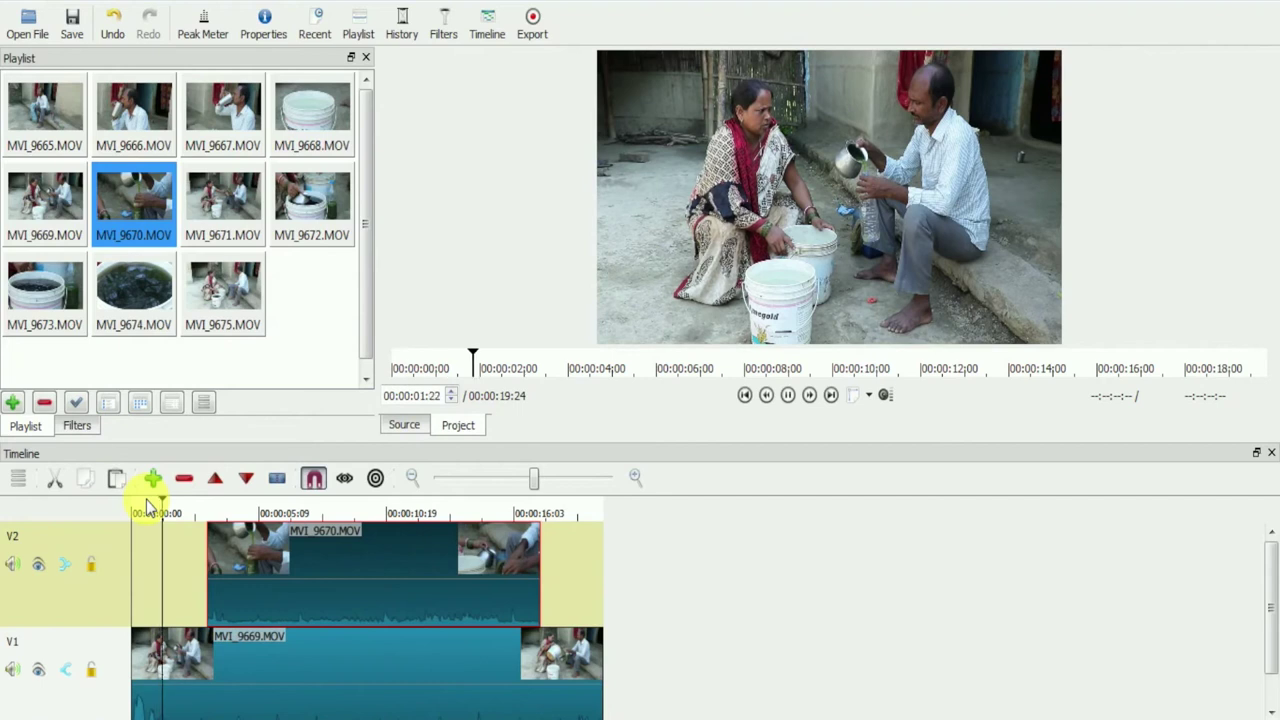
key("space")
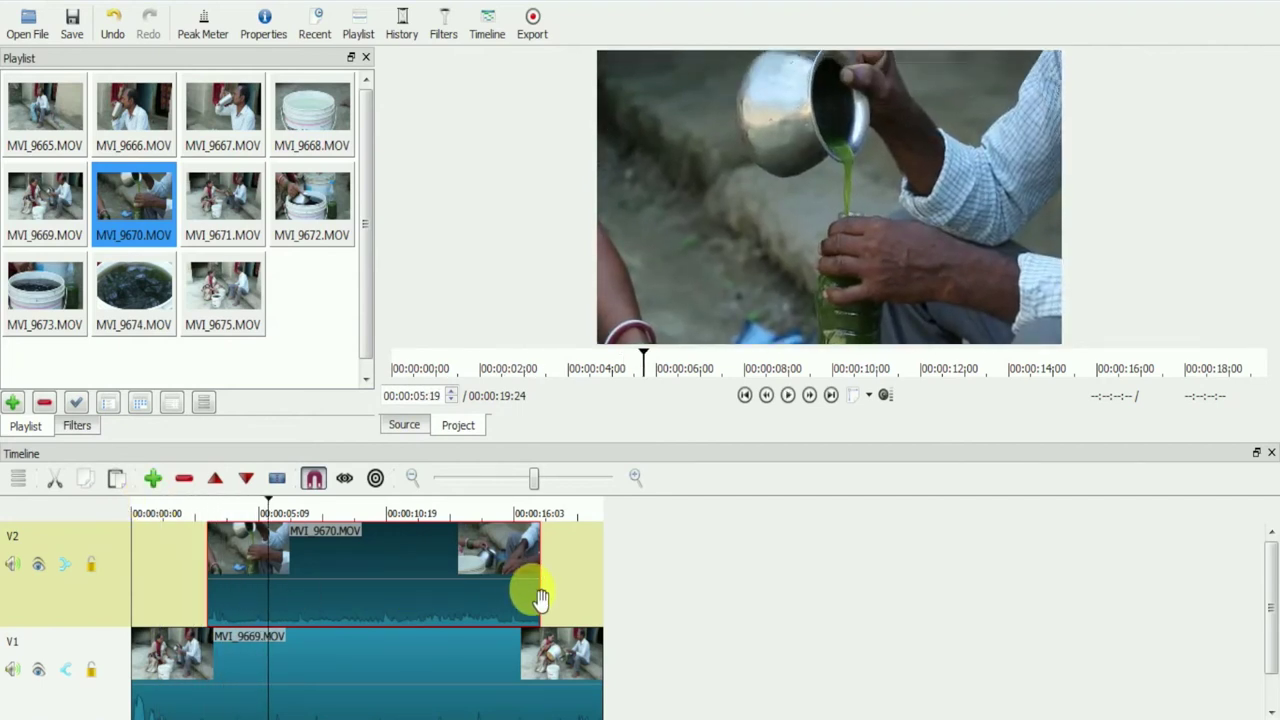
- Shorten the MVI_9670.MOV clip on V2 to a brief cutaway over the V1 clip and preview it from the start
left_click_drag(514, 591, 287, 610)
left_click(136, 512)
key("space")
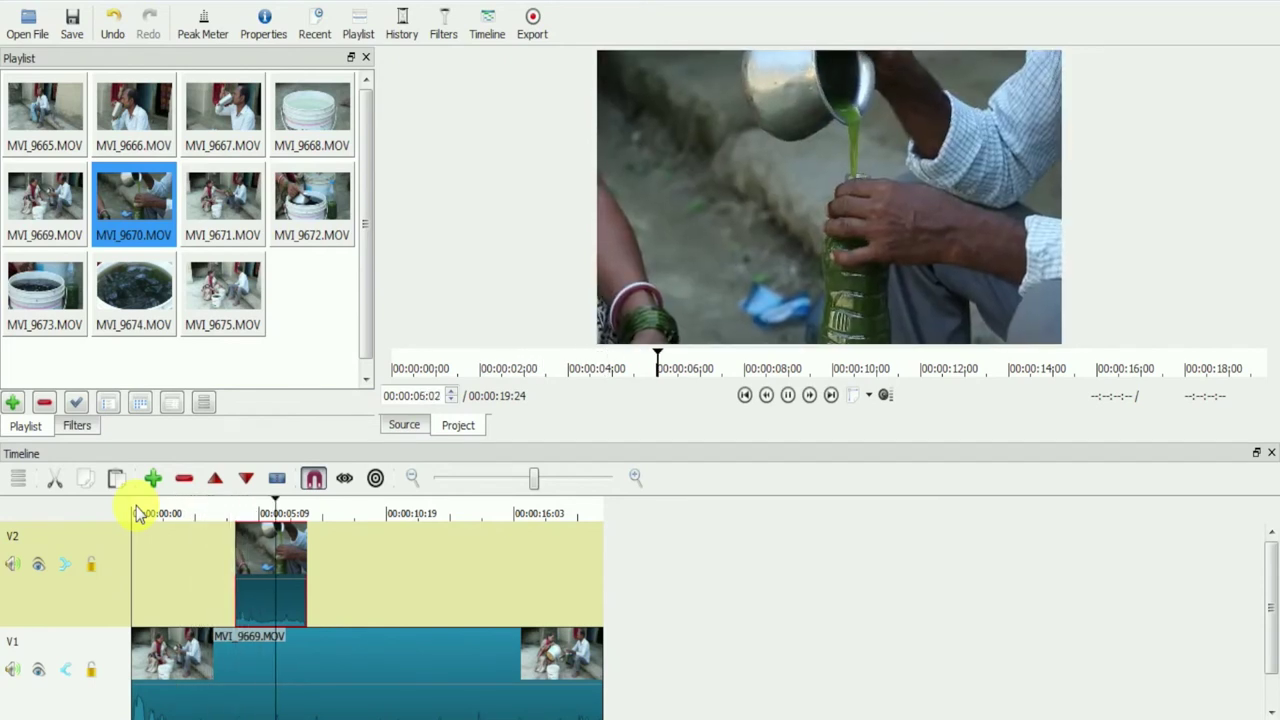
key("space")
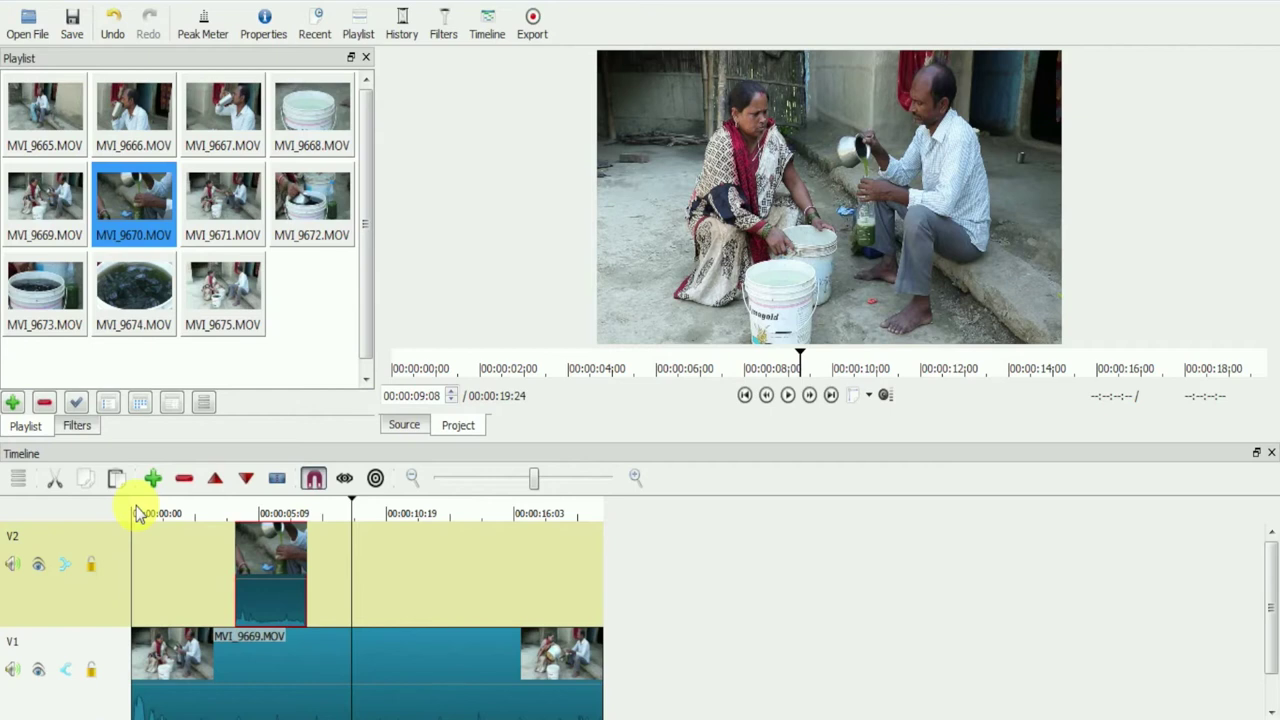
left_click(255, 612)
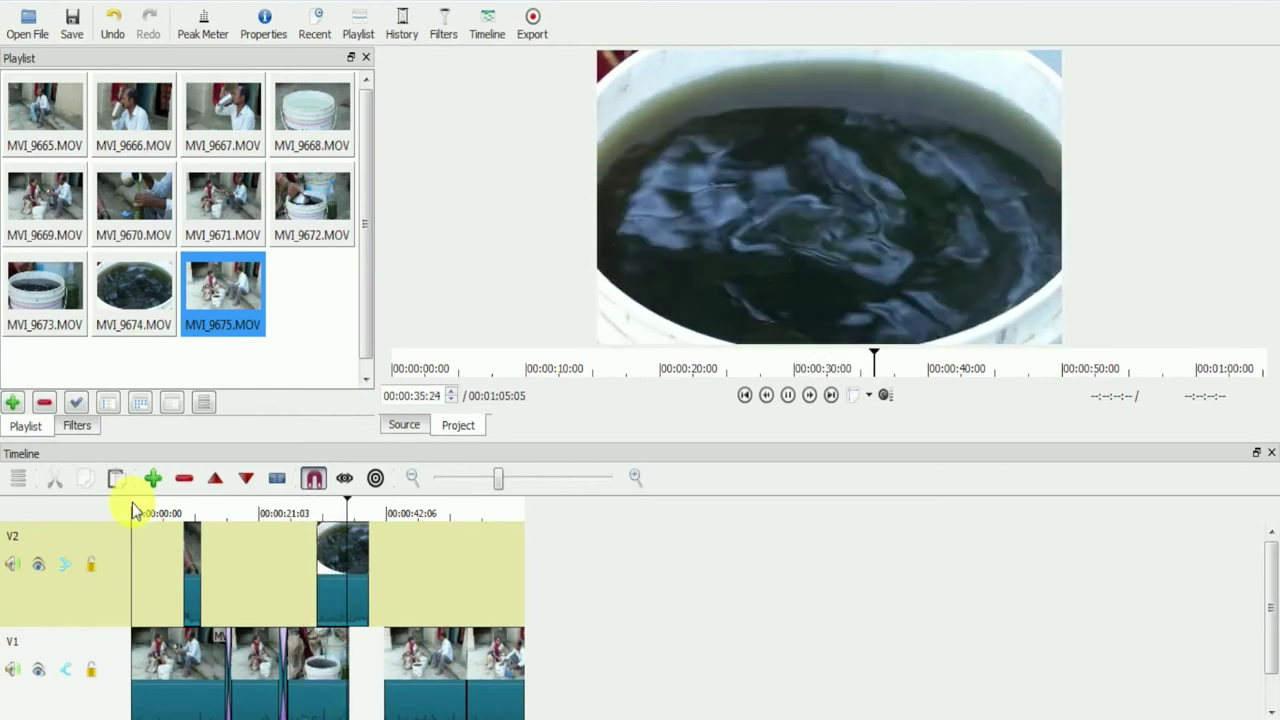
- Move the last two V1 clips earlier so they start where the second V2 clip ends
left_click(345, 600)
key("End")
left_click_drag(414, 671, 384, 671)
left_click_drag(510, 672, 497, 672)
- Play the project from the gap on V1 to check the move from the V2 cutaway to the following clips
left_click(345, 478)
left_click(355, 515)
key("space")
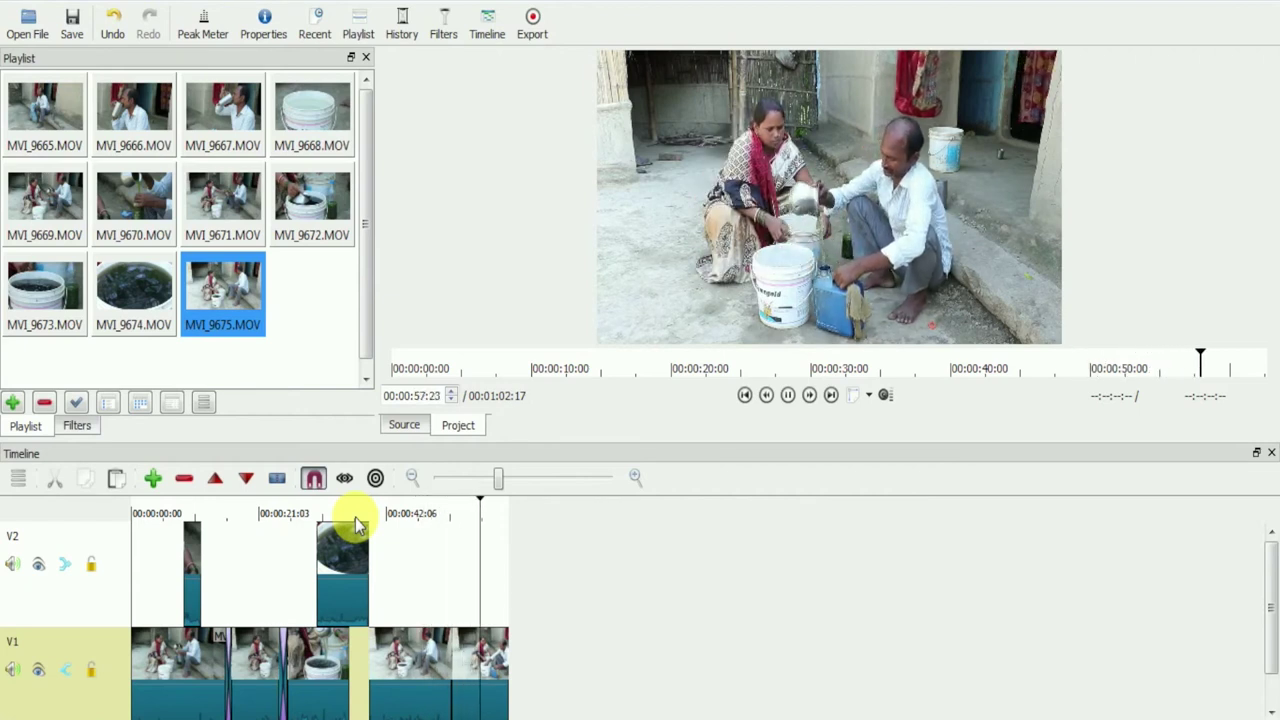
key("space")
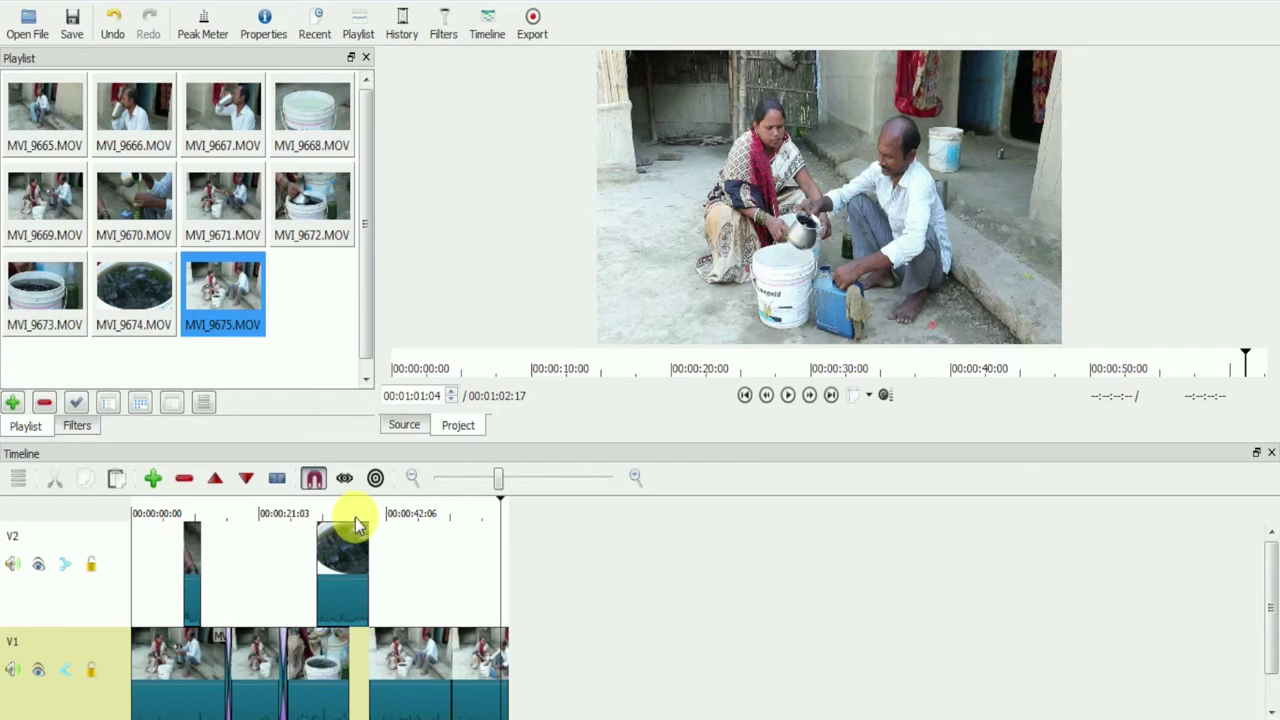
- Make the timeline tracks shorter and enlarge the timeline area
right_click(42, 595)
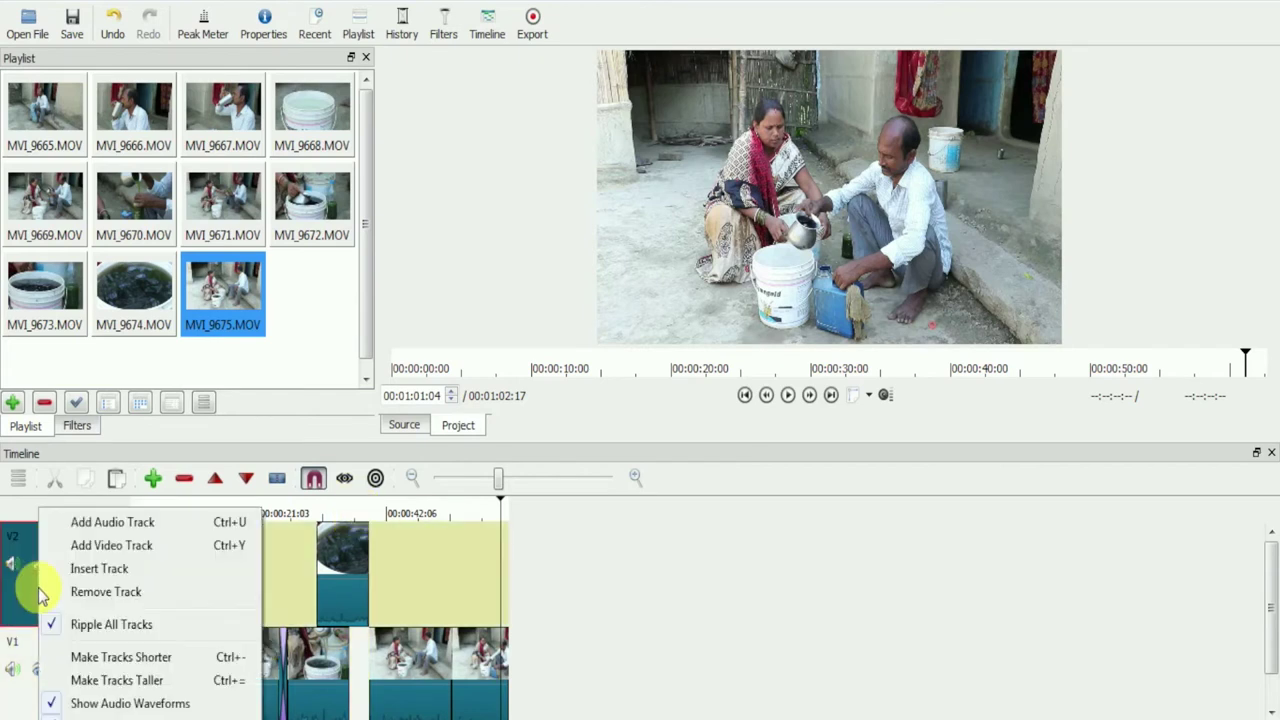
left_click(107, 658)
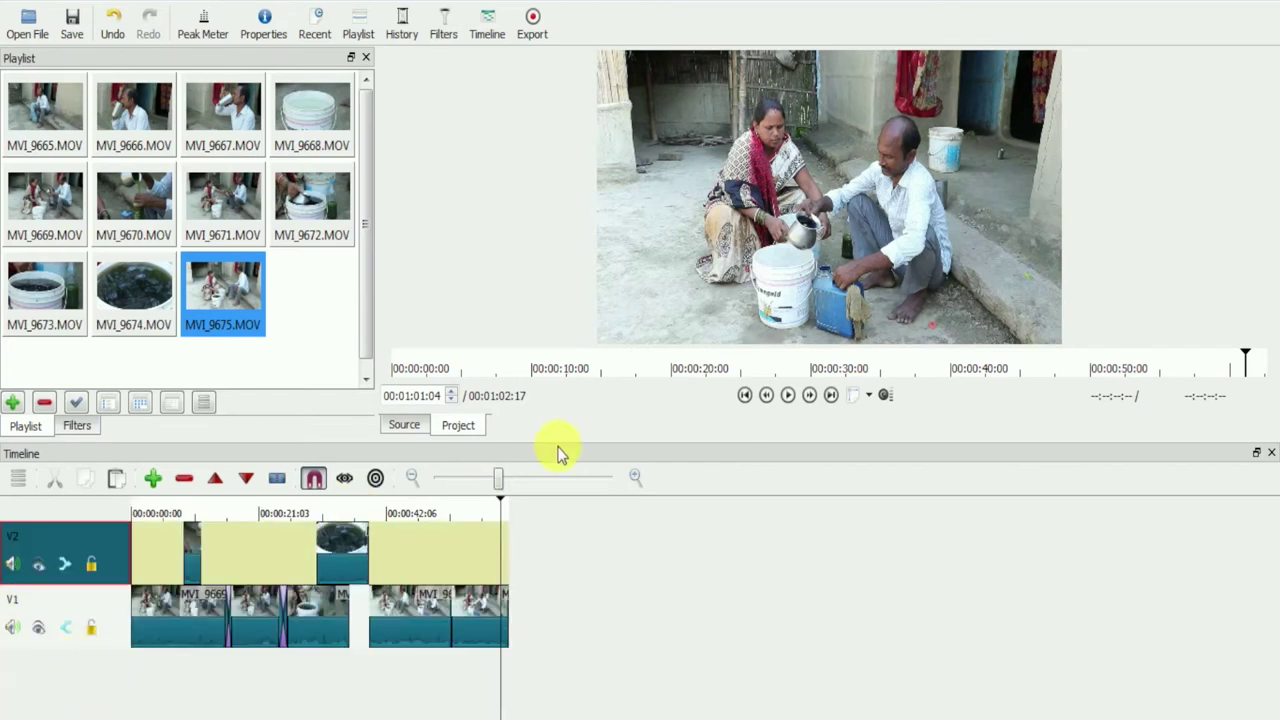
left_click_drag(568, 443, 569, 388)
- Add two audio tracks to the timeline and position the playhead just before the gap on V1
right_click(57, 510)
left_click(91, 521)
right_click(62, 692)
left_click(109, 522)
left_click(343, 575)
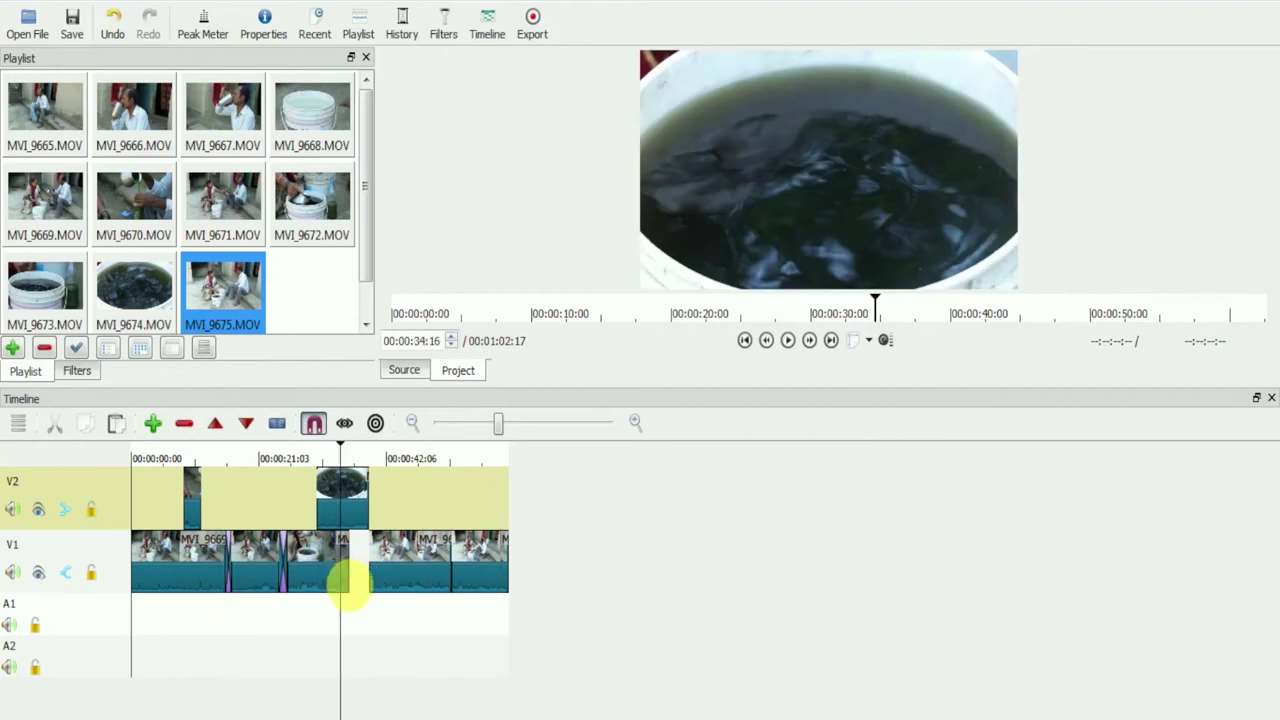
left_click(340, 580)
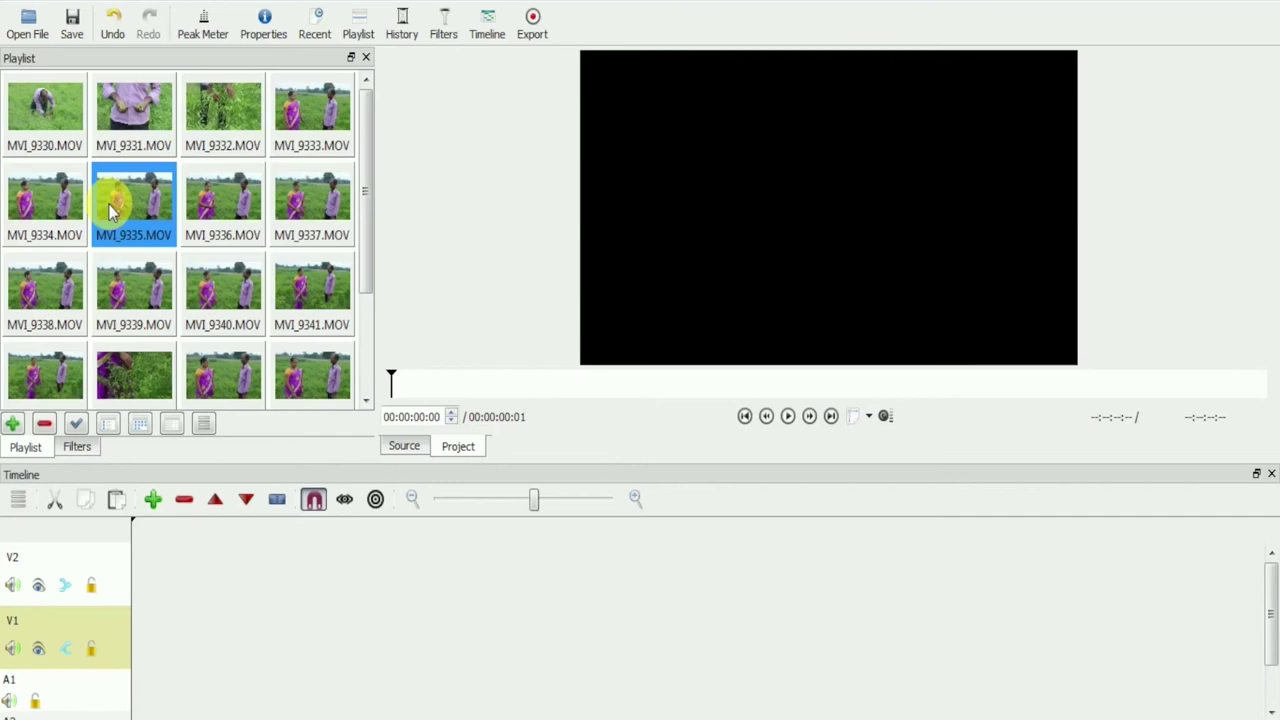
- Place MVI_9335.MOV at the start of track V1 and play it
left_click_drag(110, 210, 198, 640)
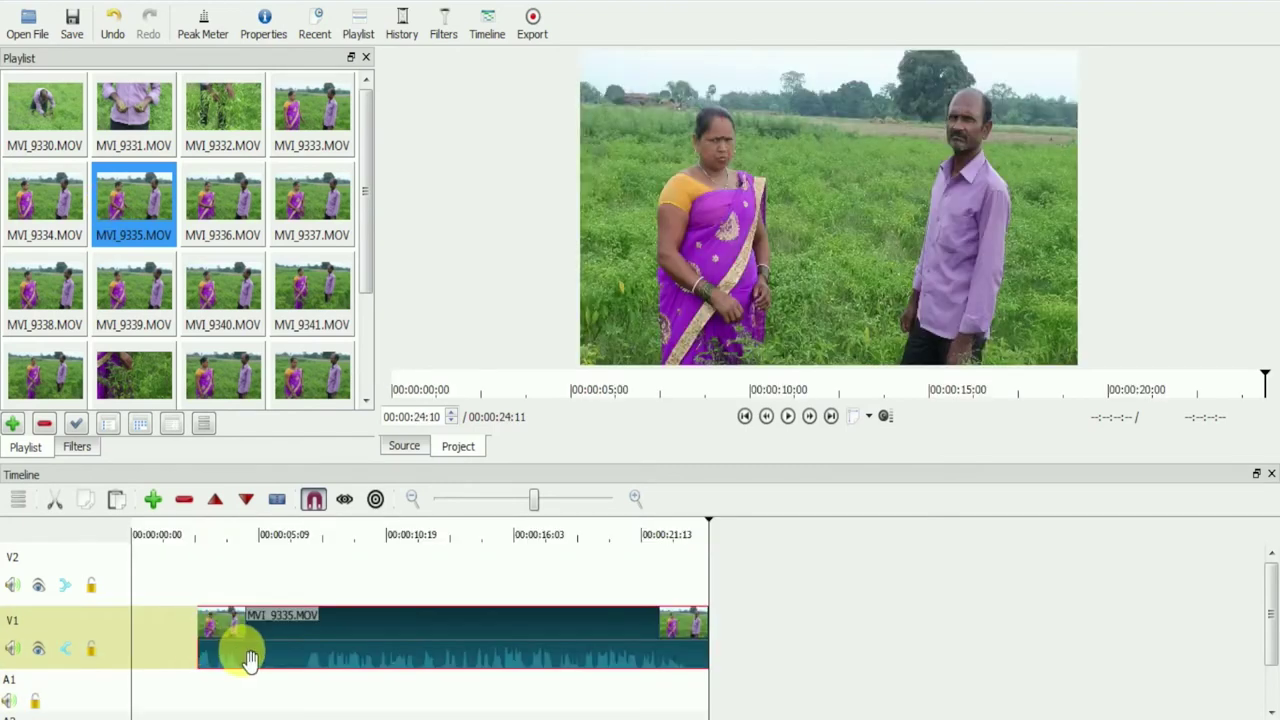
left_click_drag(251, 660, 163, 646)
left_click(138, 533)
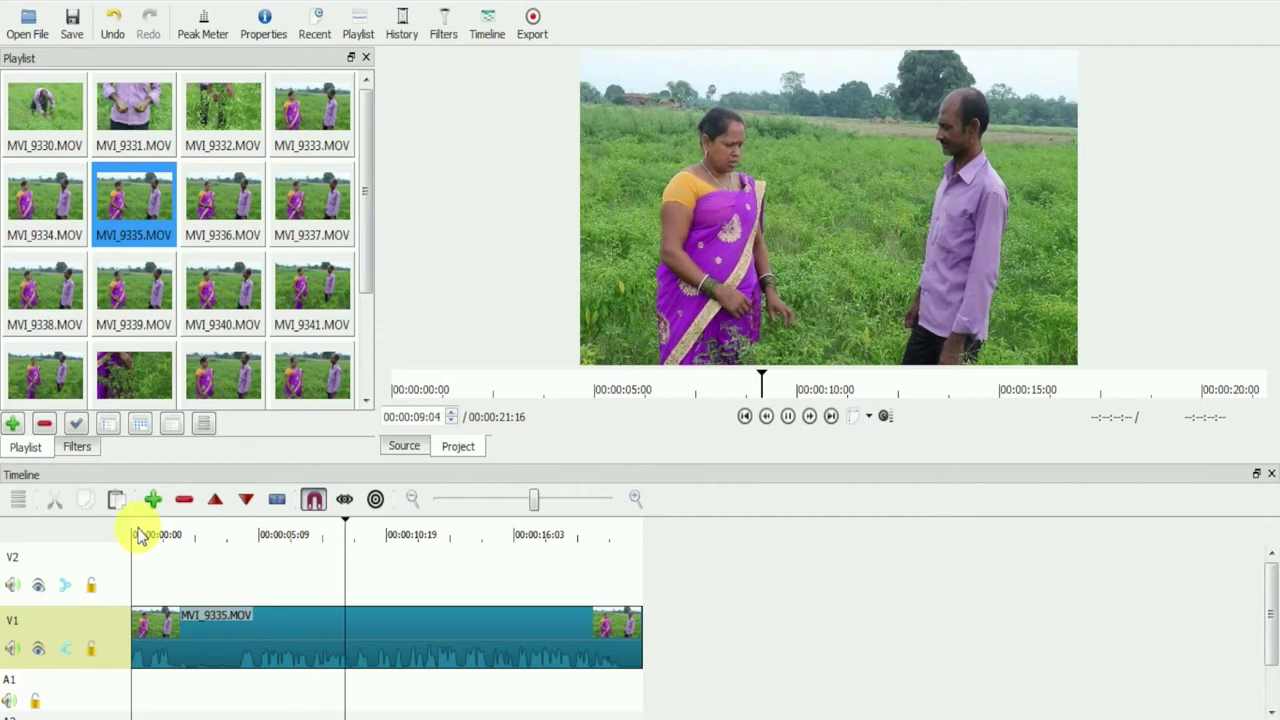
key("space")
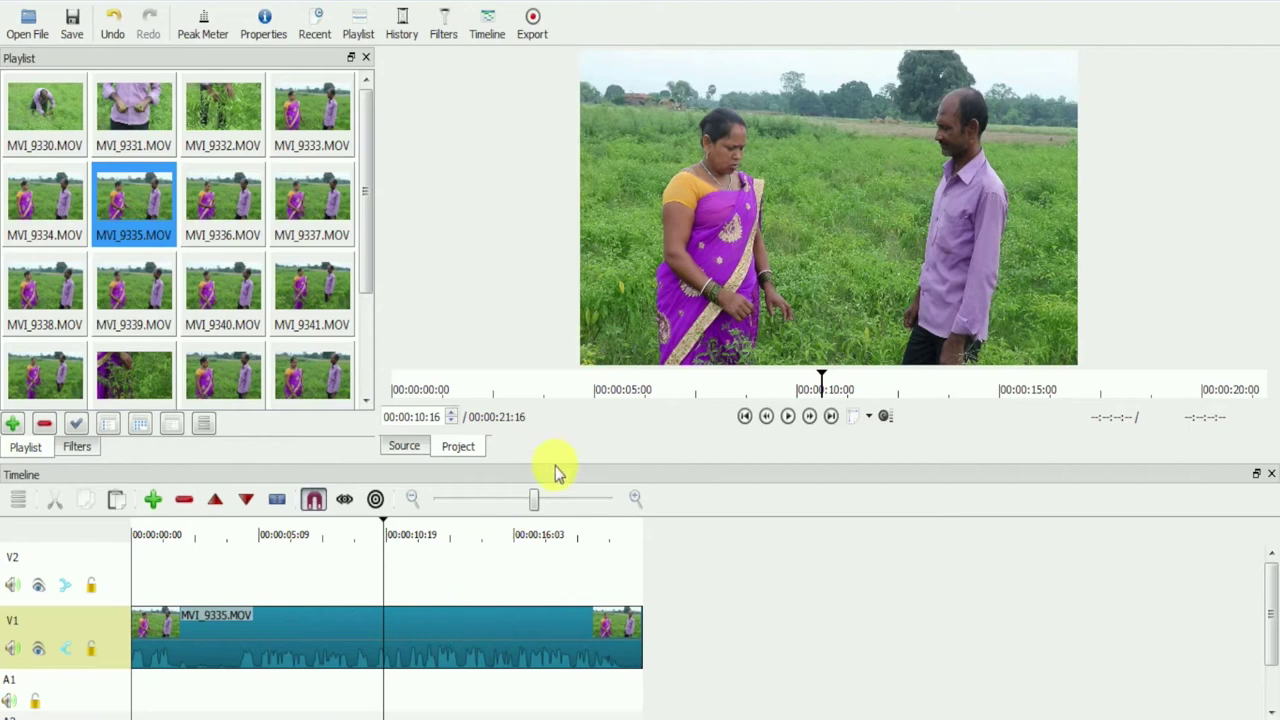
- Enlarge the timeline area, open the music file bensound-india.mp3 and add it to audio track A1
left_click_drag(565, 471, 571, 397)
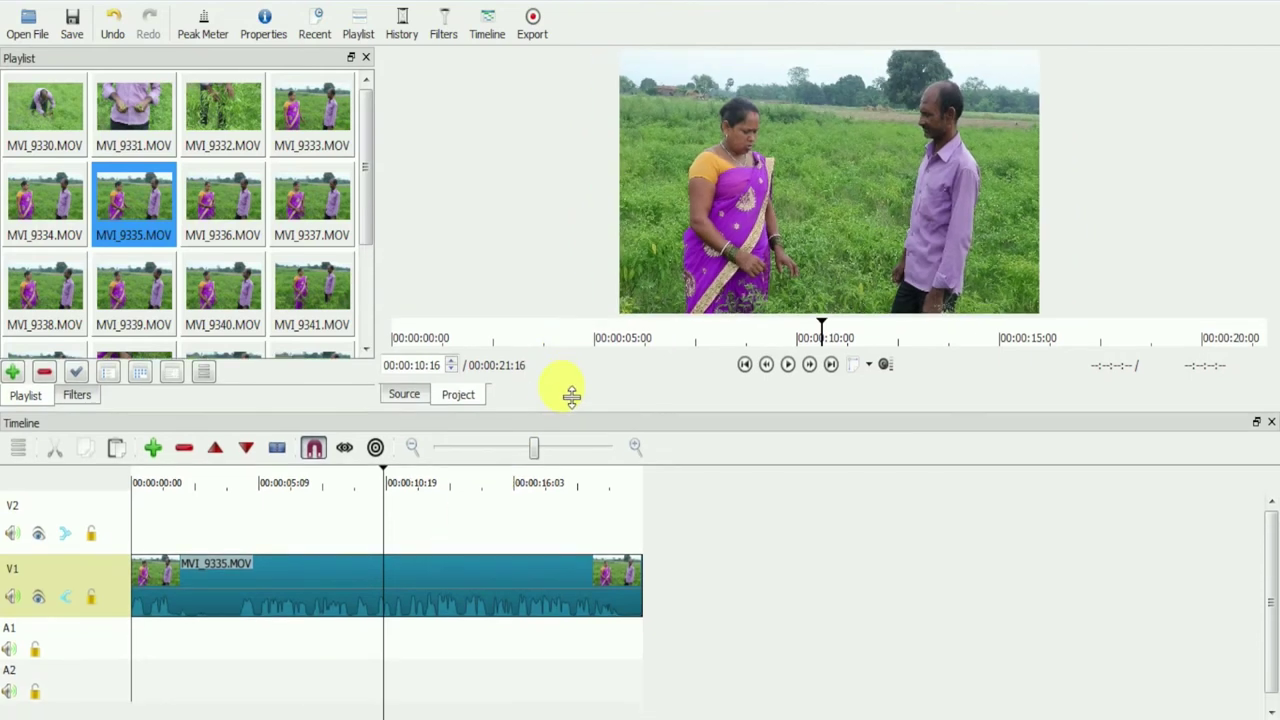
left_click(27, 22)
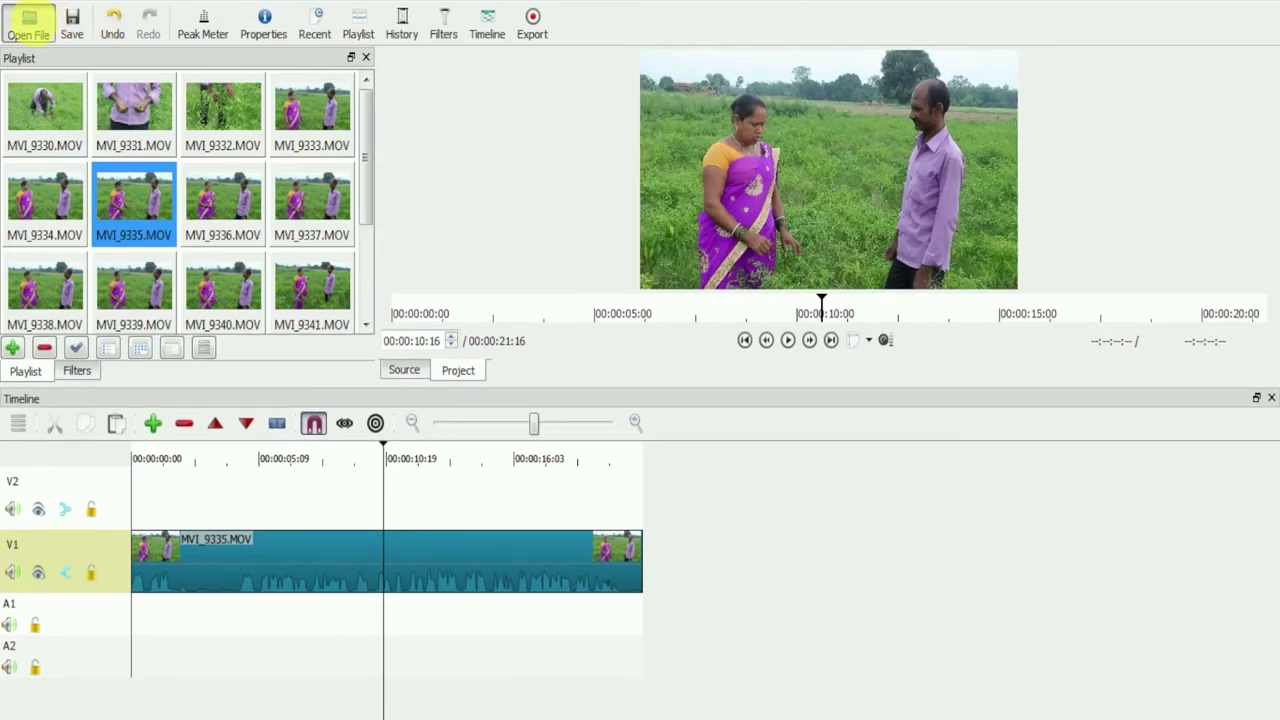
left_click(180, 27)
double_click(268, 188)
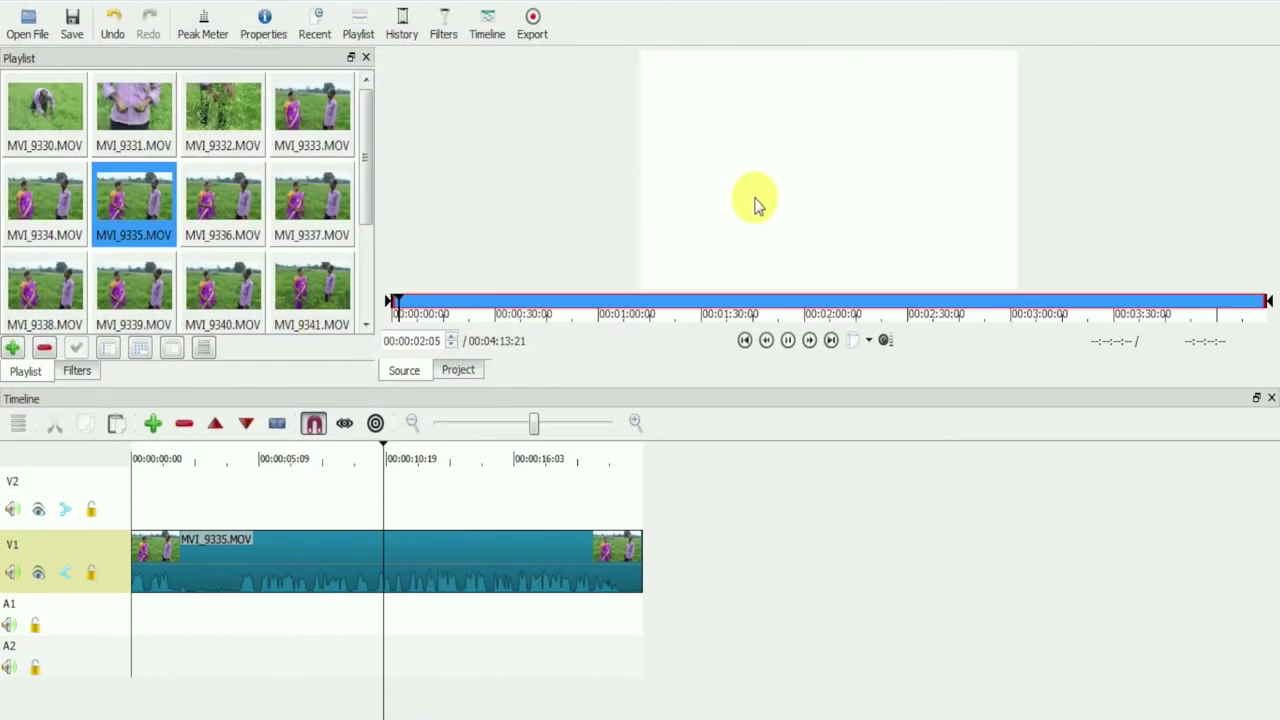
left_click_drag(755, 203, 186, 634)
- Move the bensound-india.mp3 clip to the very start of track A1, aligned with the V1 clip
left_click(472, 423)
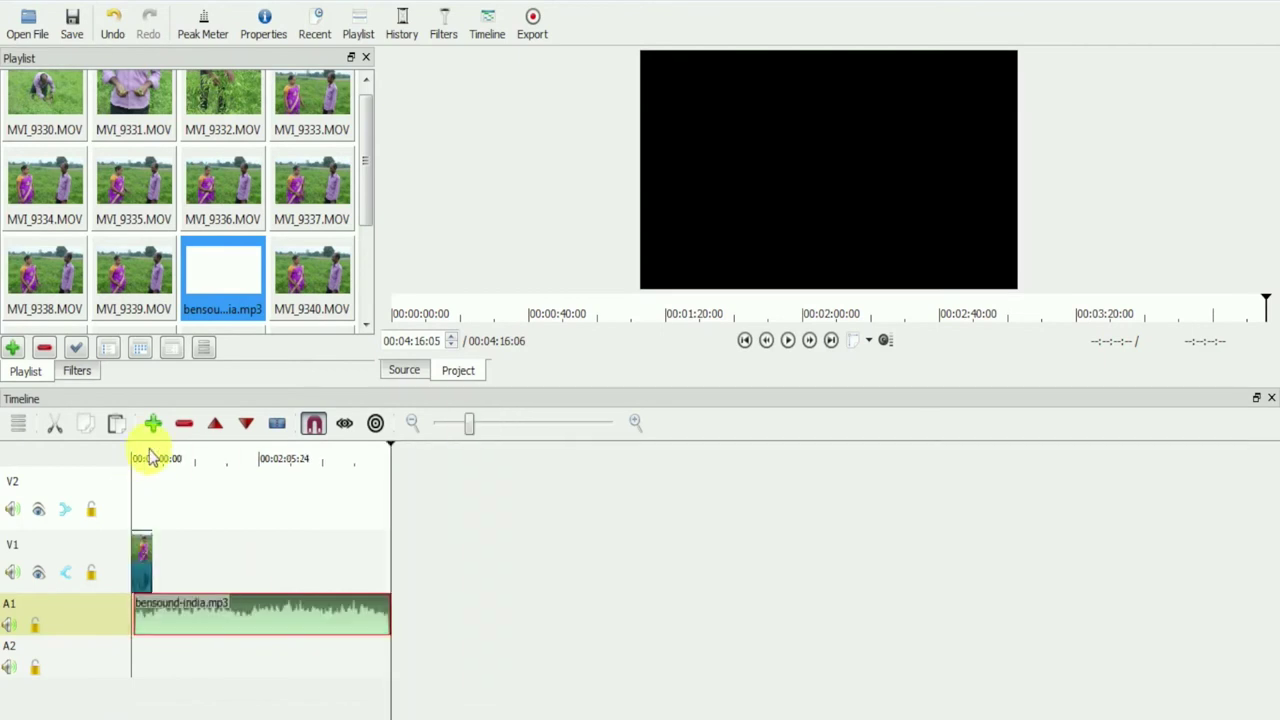
left_click(150, 458)
left_click(132, 442)
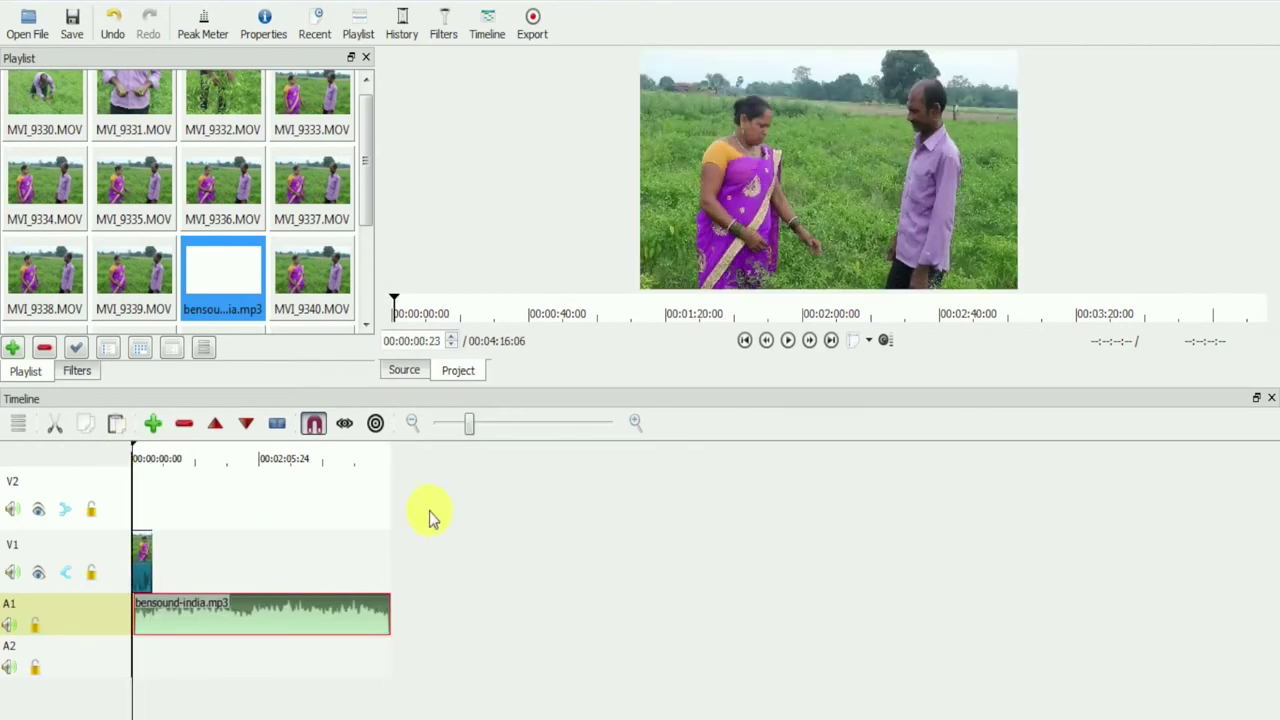
left_click(505, 423)
left_click_drag(360, 627, 305, 623)
- Play the project from the start to hear the music together with the video clip
left_click(137, 450)
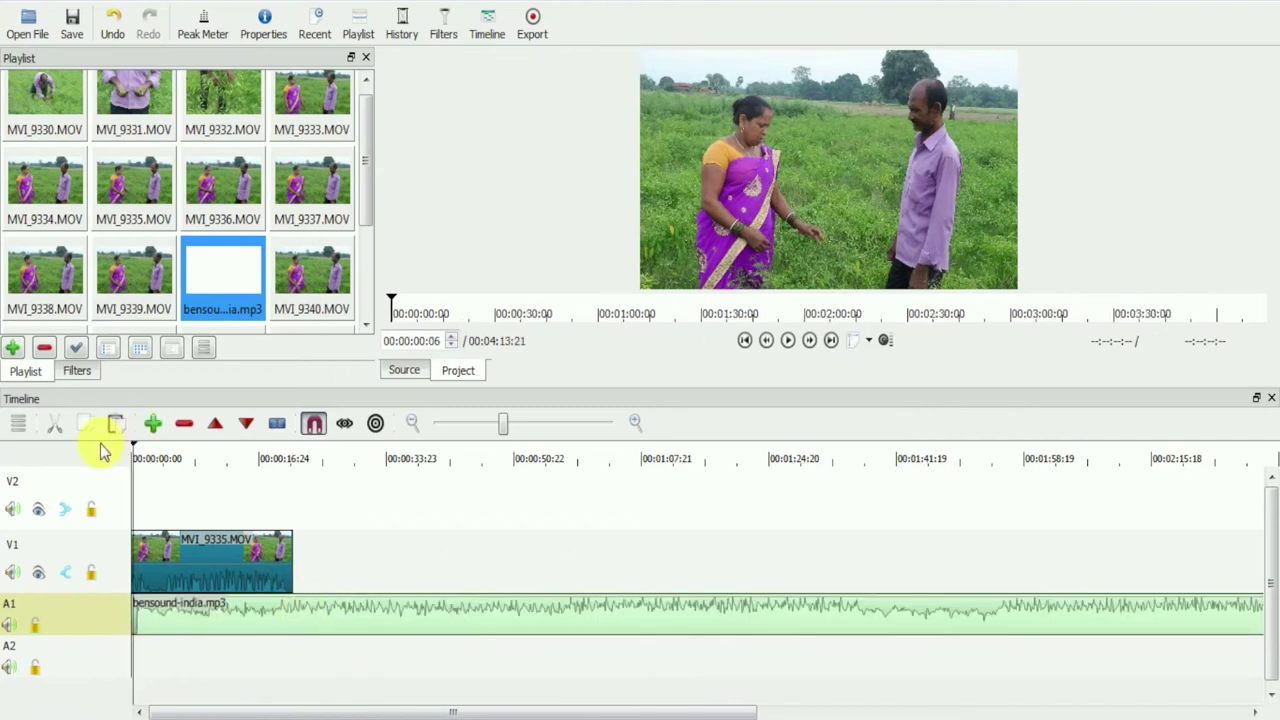
key("space")
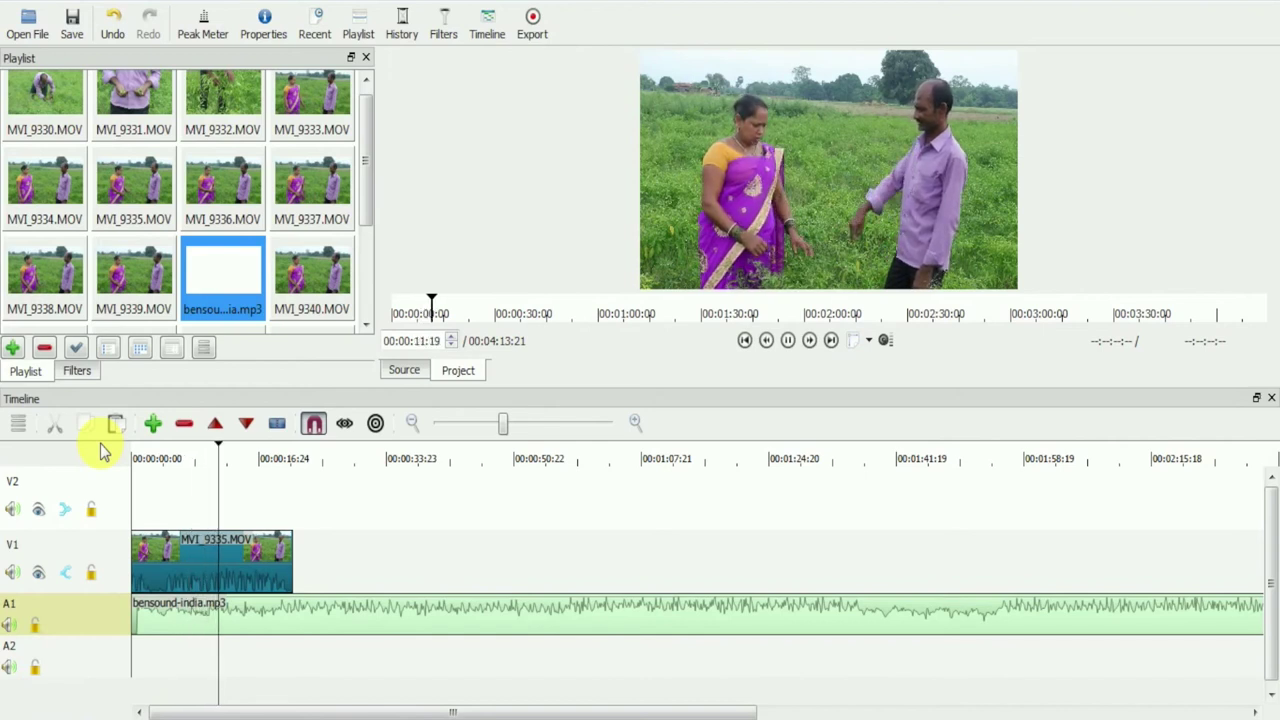
key("space")
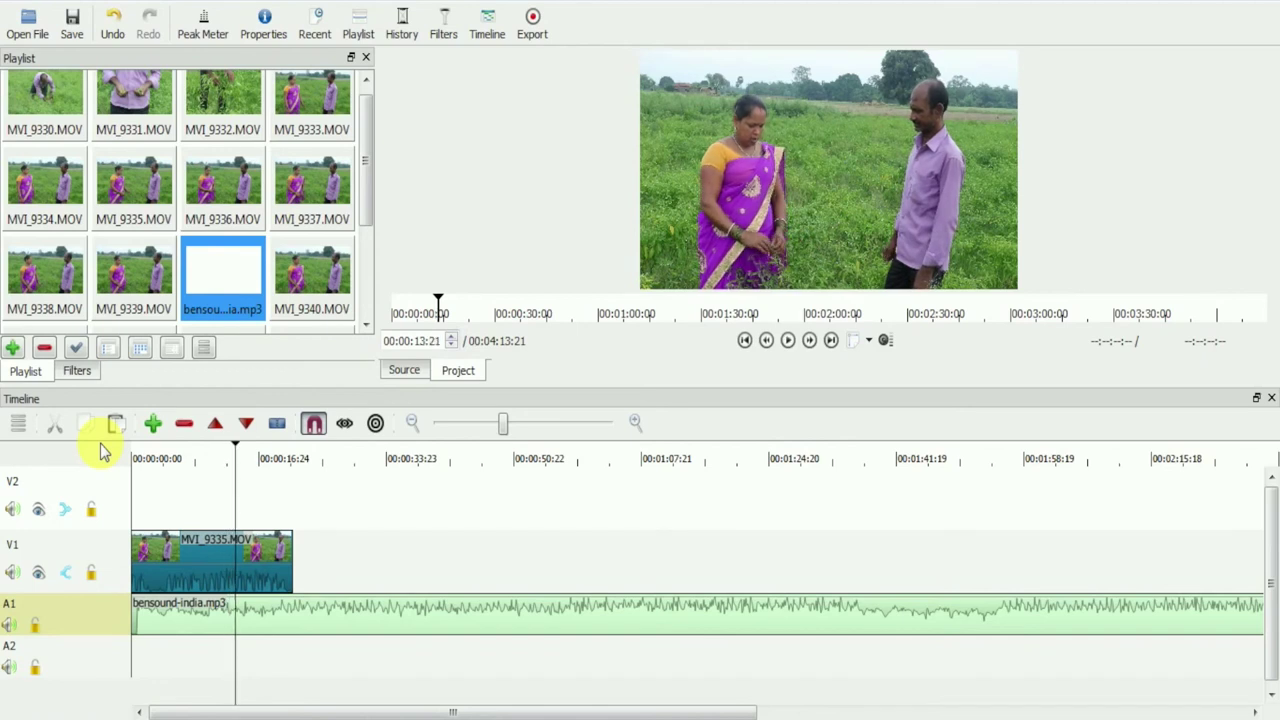
- Trim the beginning of the MVI_9335.MOV clip on V1
left_click(306, 630)
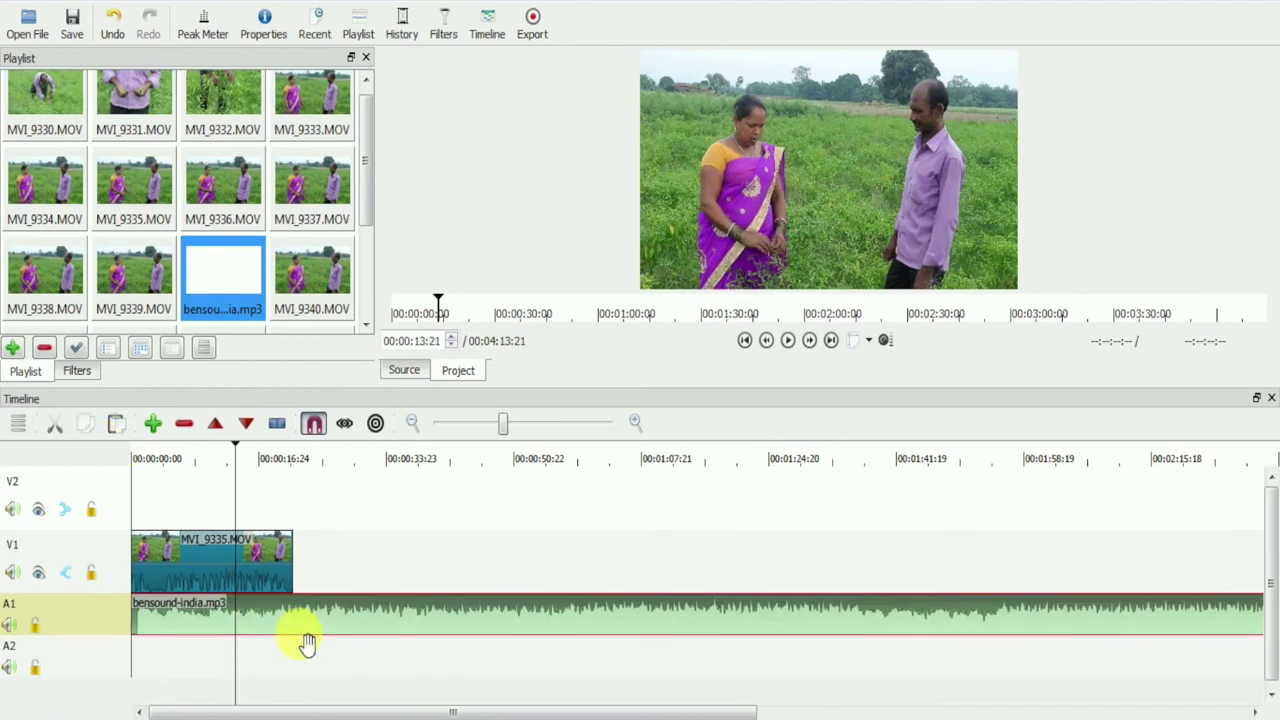
left_click(149, 458)
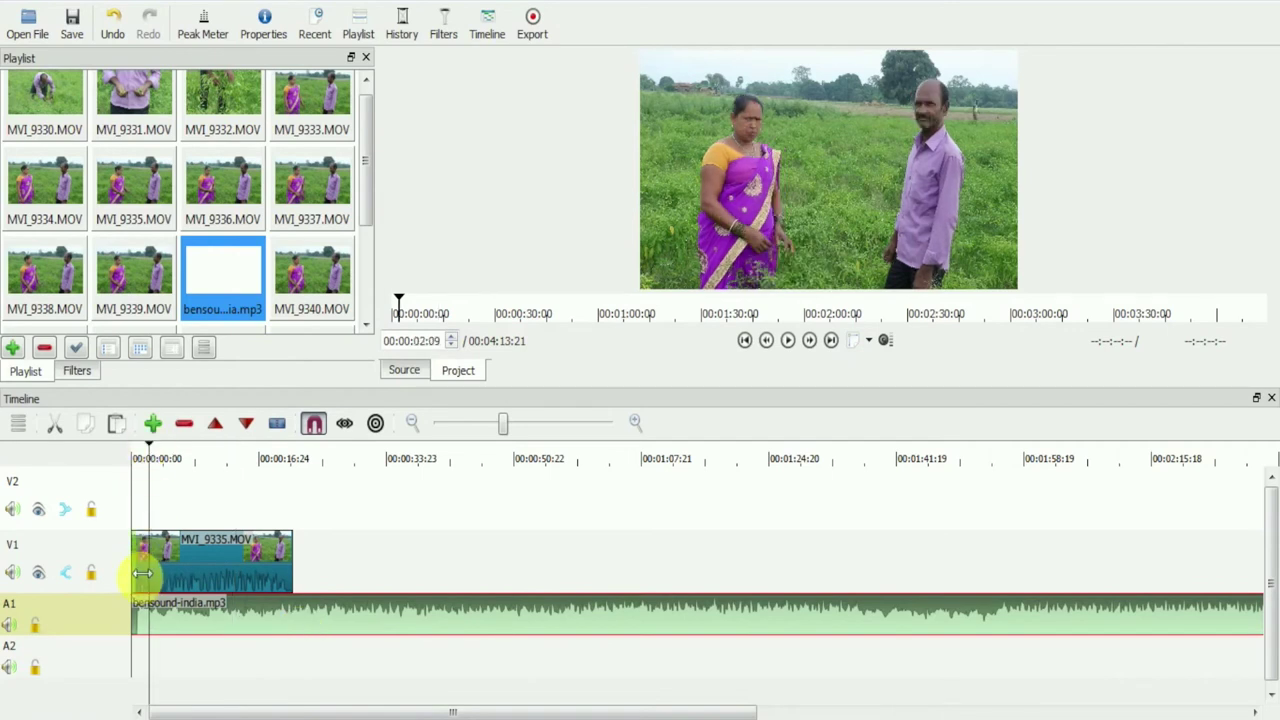
left_click_drag(131, 567, 206, 571)
left_click(189, 457)
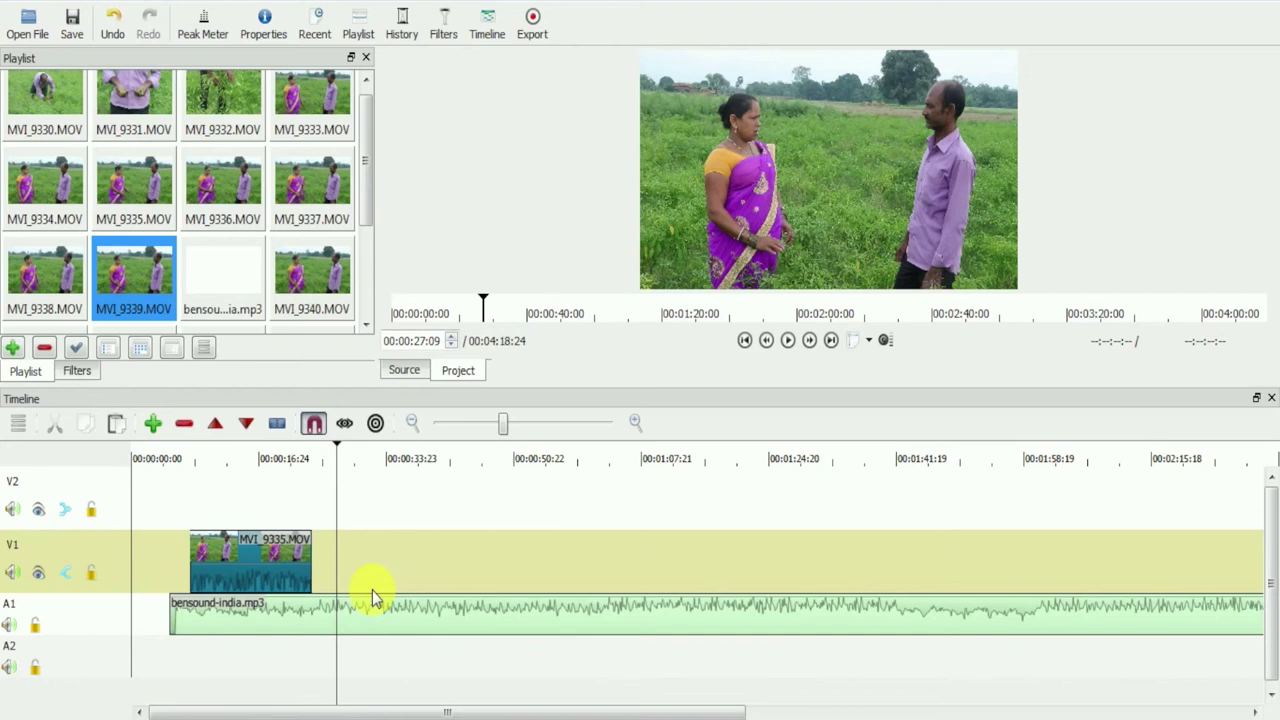
- Add the Gain / Volume audio filter to the bensound-india.mp3 clip on track A1
left_click(323, 622)
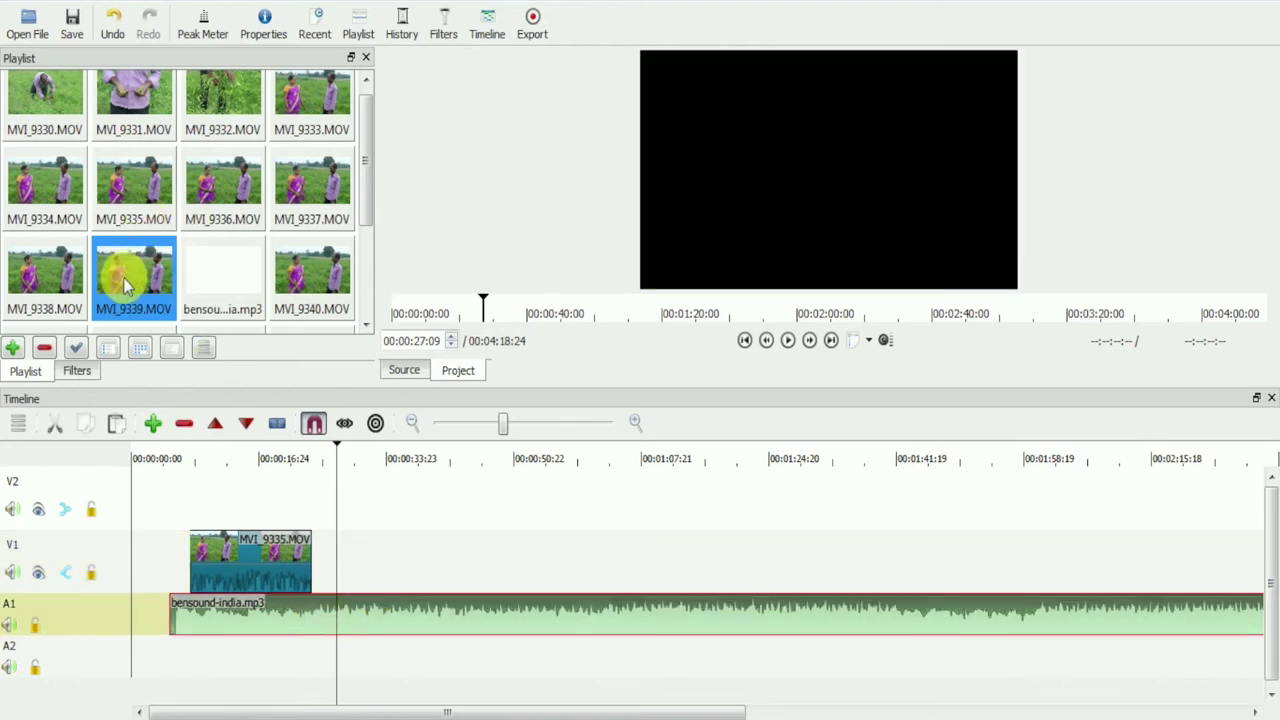
left_click(77, 371)
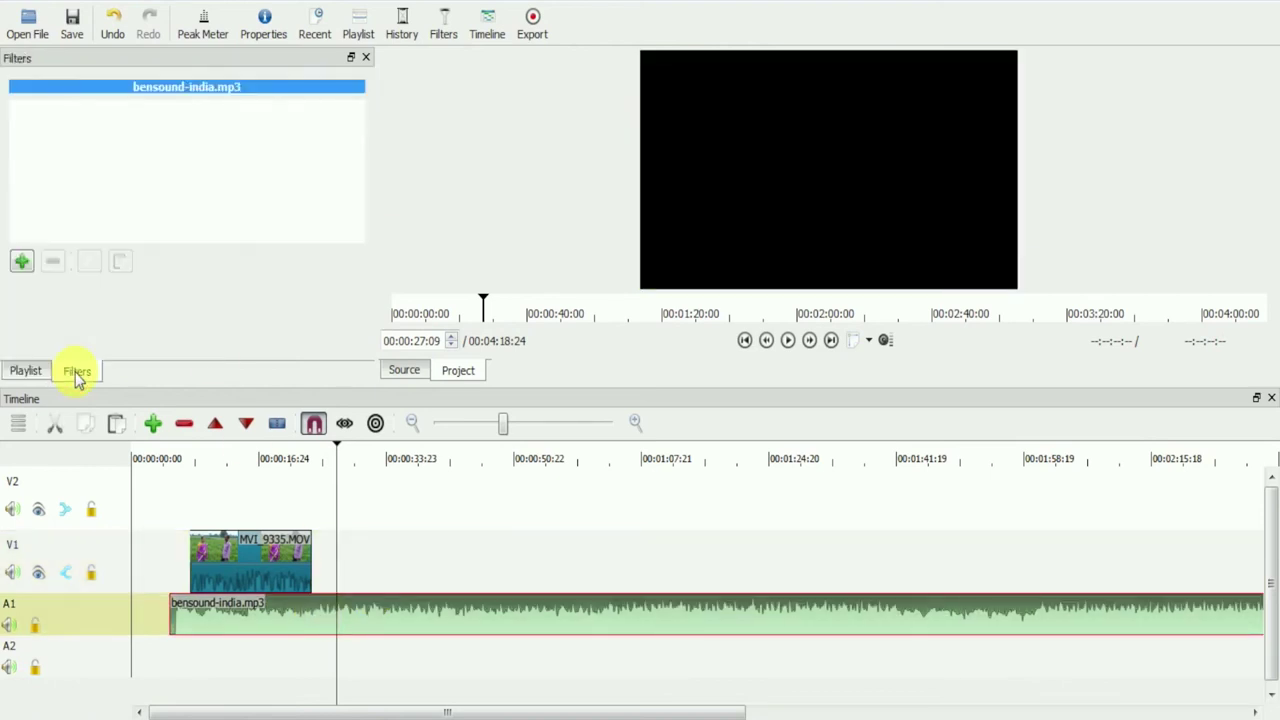
left_click(22, 262)
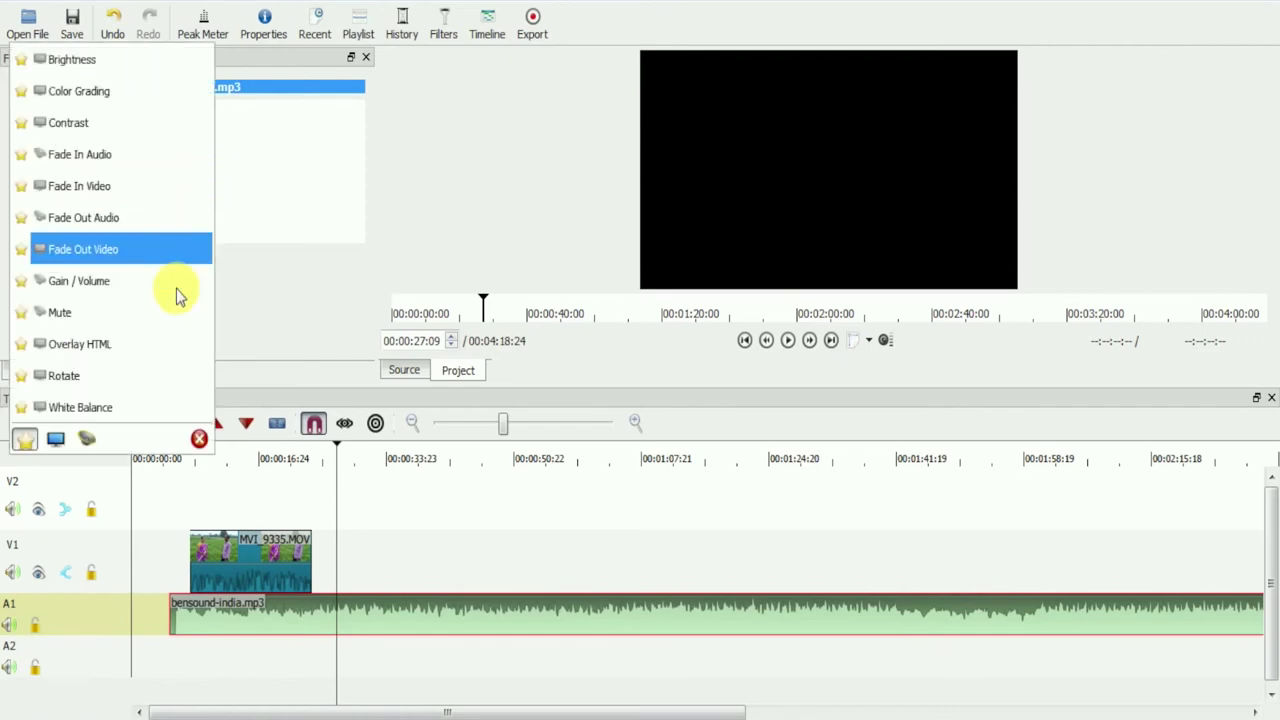
left_click(87, 442)
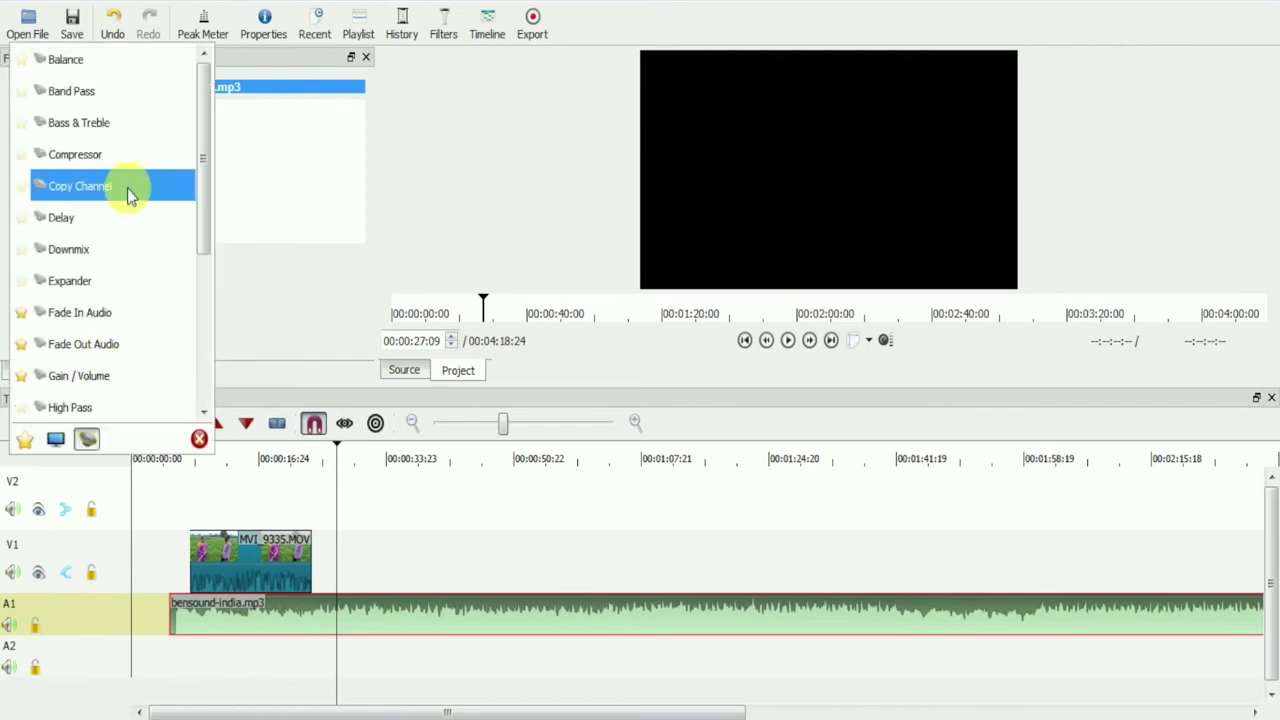
left_click(119, 388)
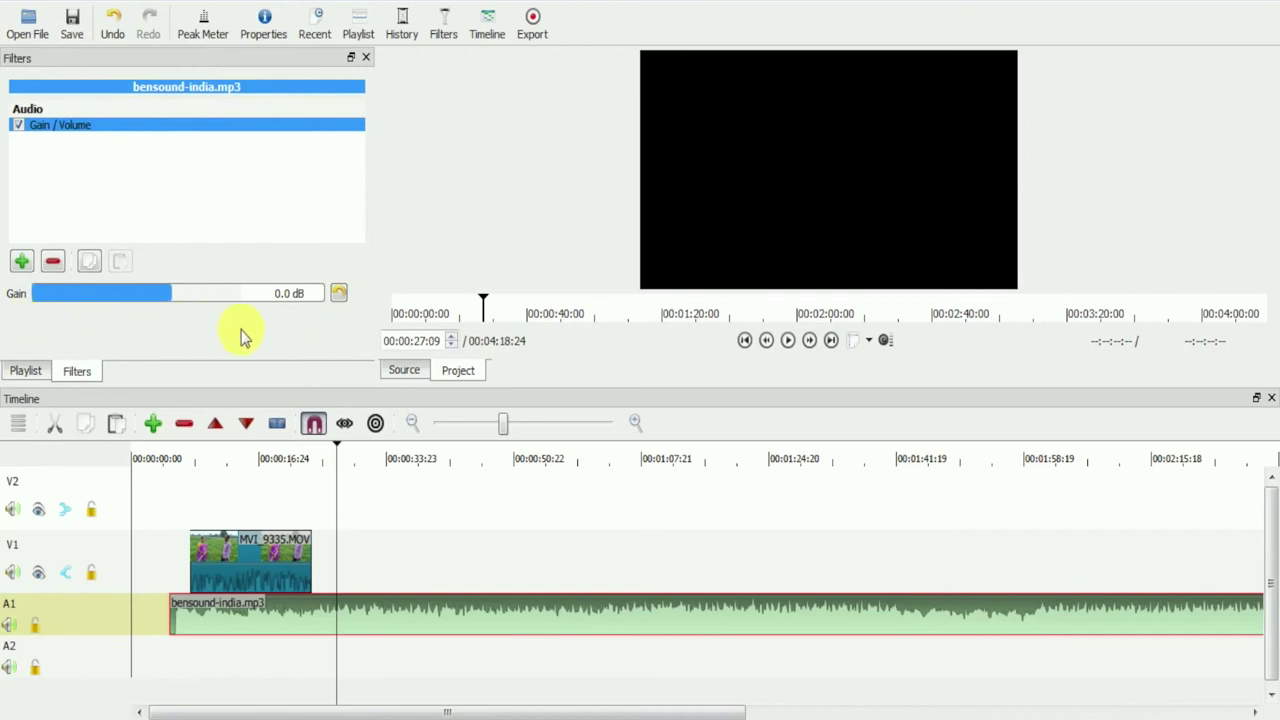
- Try gains of -39.2 dB and -15.0 dB on the music clip during playback over the V1 clip, and settle on -18.9 dB
left_click(60, 294)
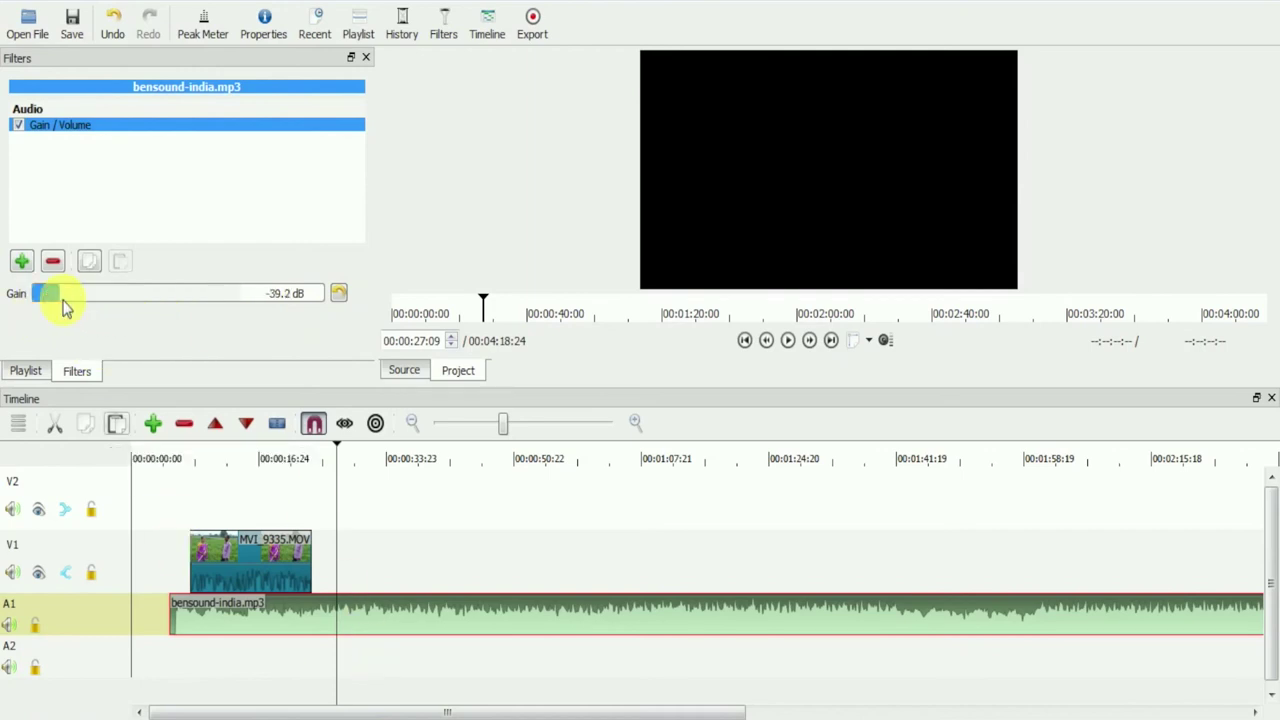
left_click(197, 460)
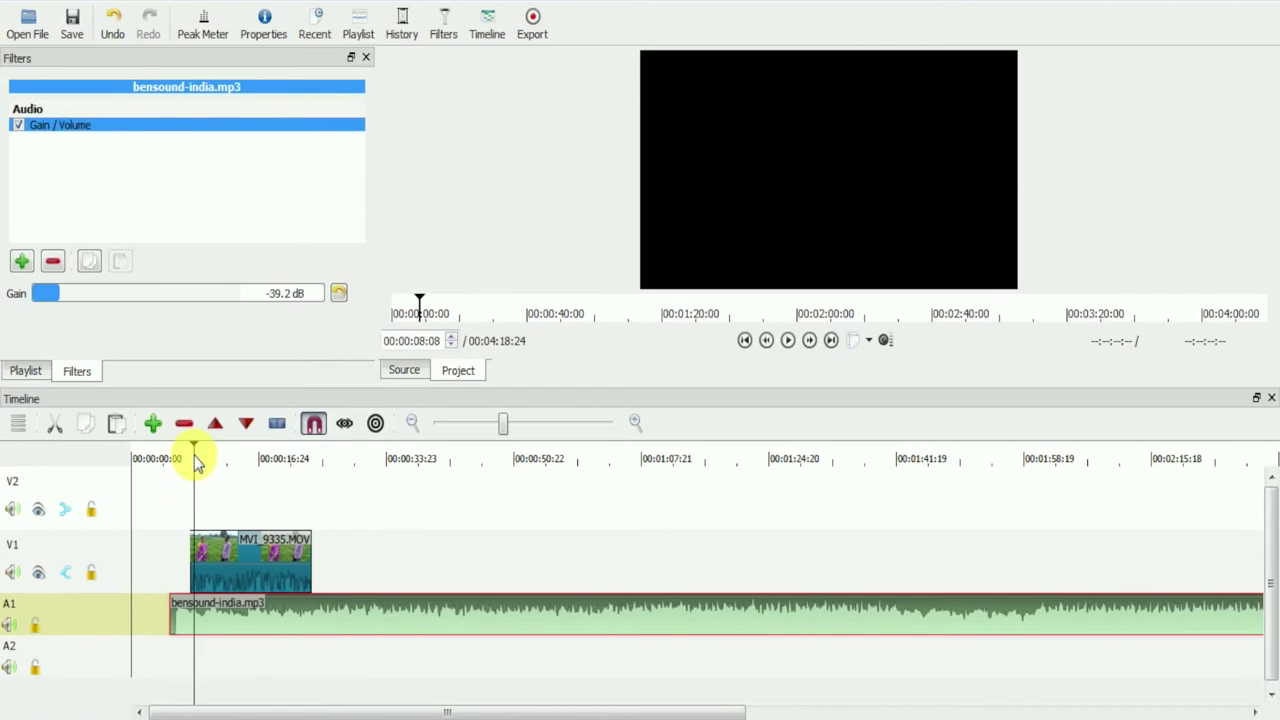
key("space")
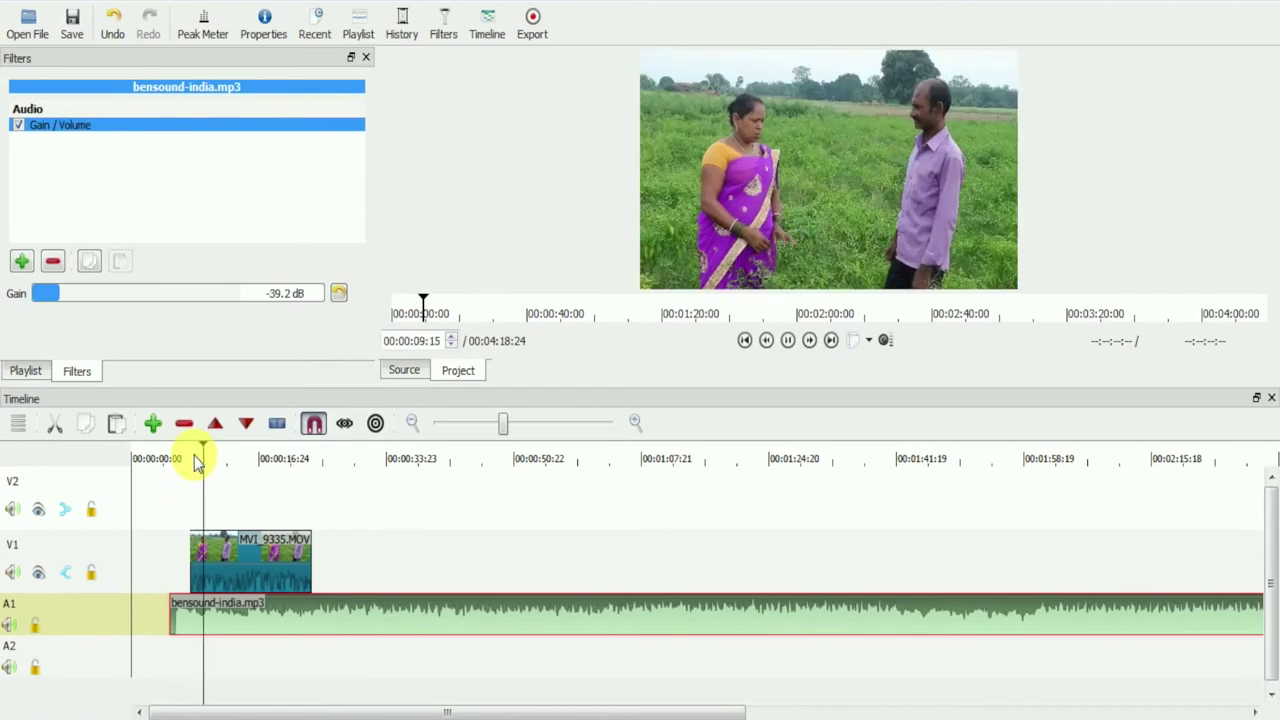
left_click_drag(74, 300, 140, 302)
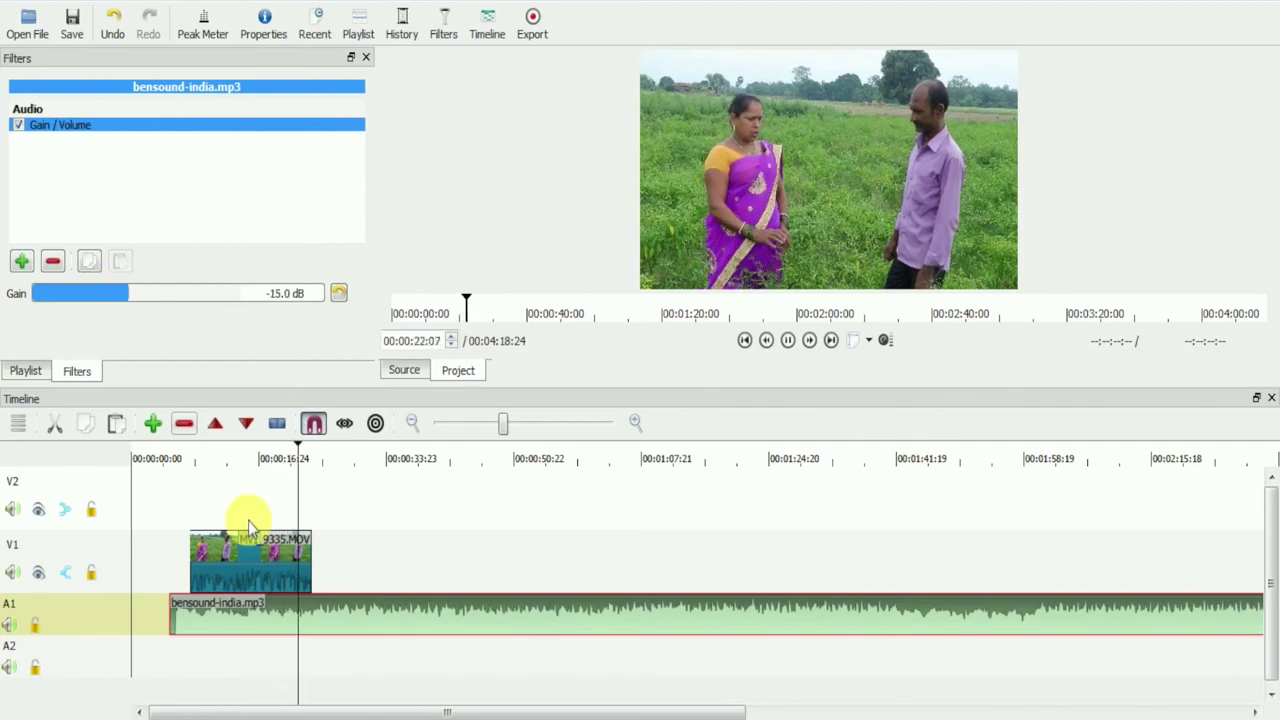
left_click(176, 463)
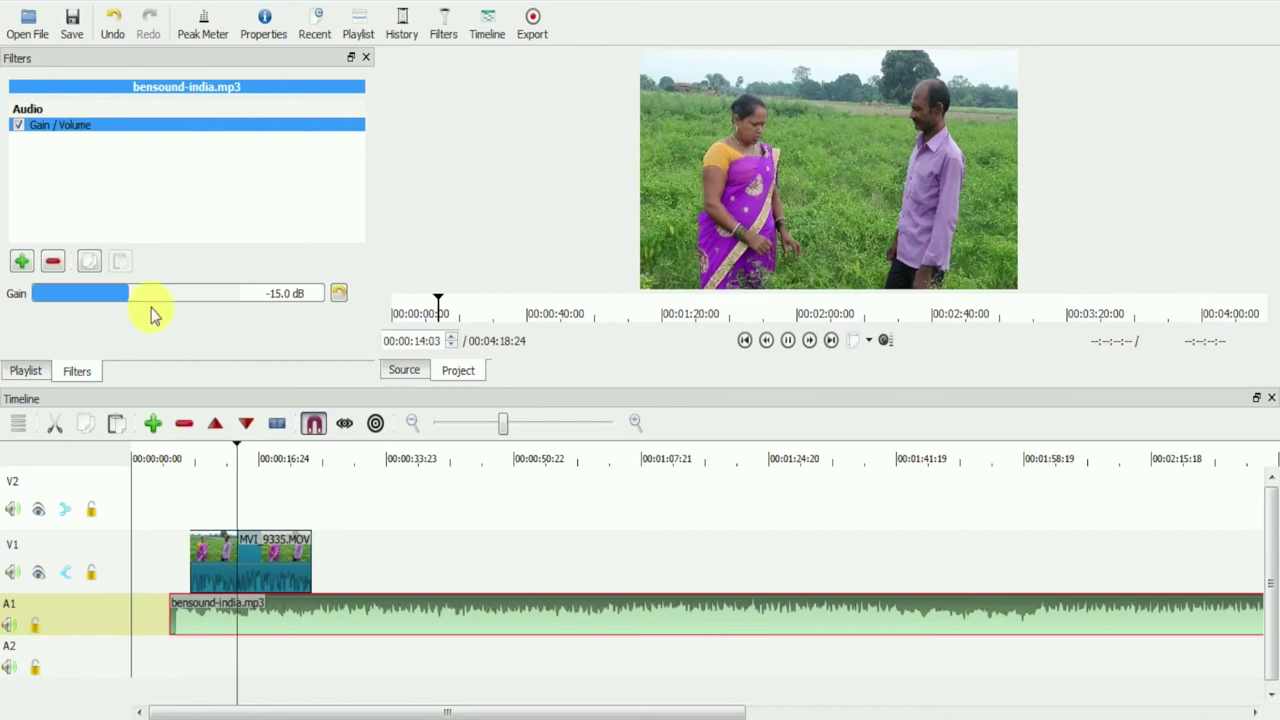
mouse_move(141, 293)
left_mouse_down()
mouse_move(155, 300)
mouse_move(122, 300)
left_mouse_up()
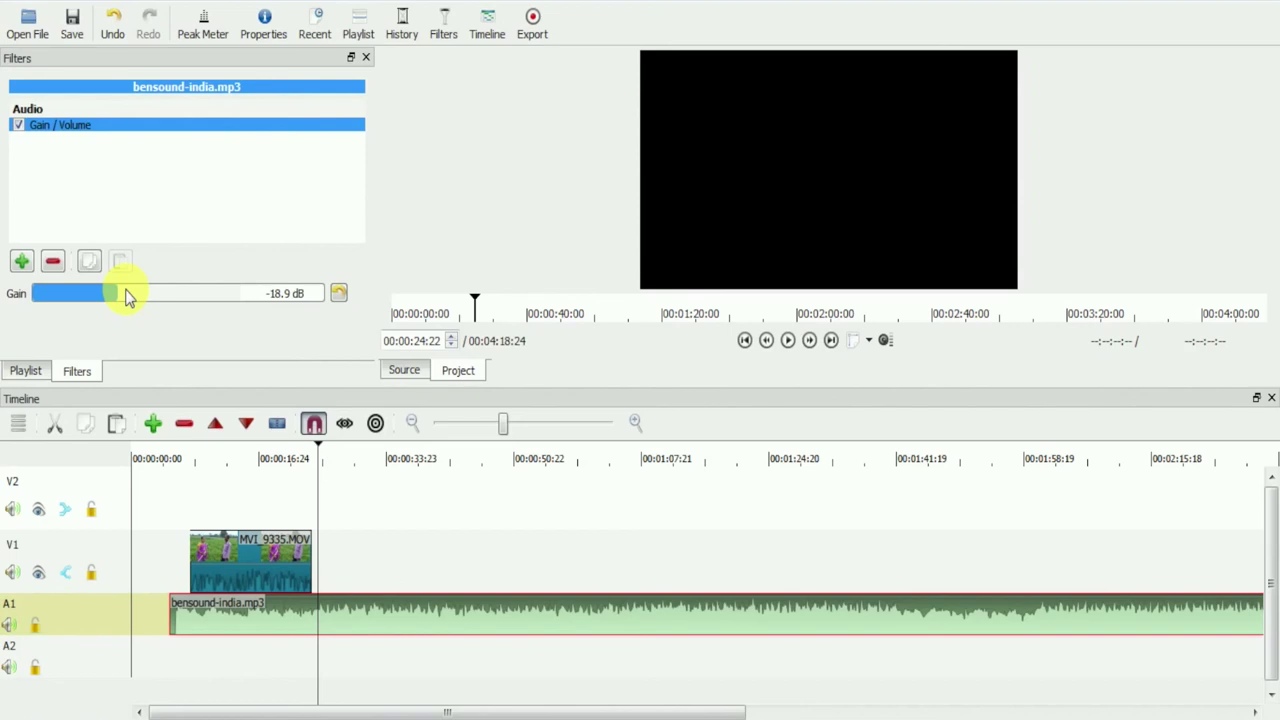
- Add the Gain / Volume audio filter to the MVI_9335.MOV clip on V1
left_click(226, 588)
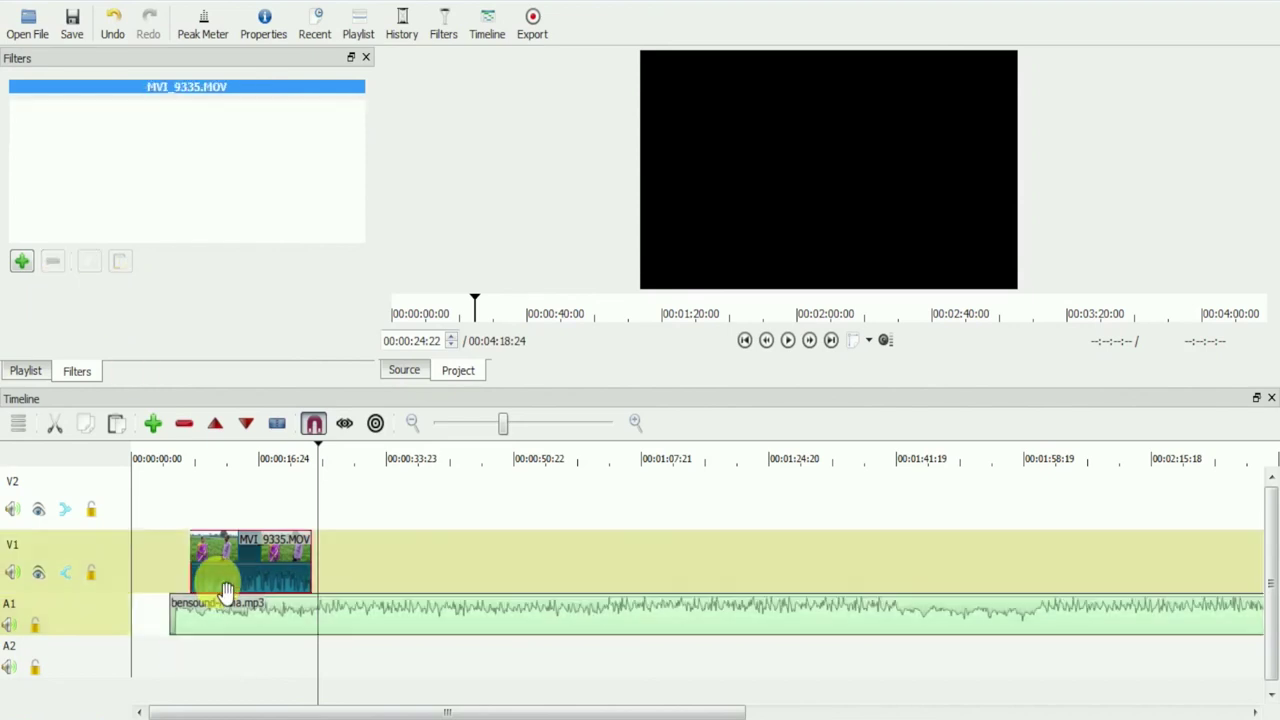
left_click(18, 268)
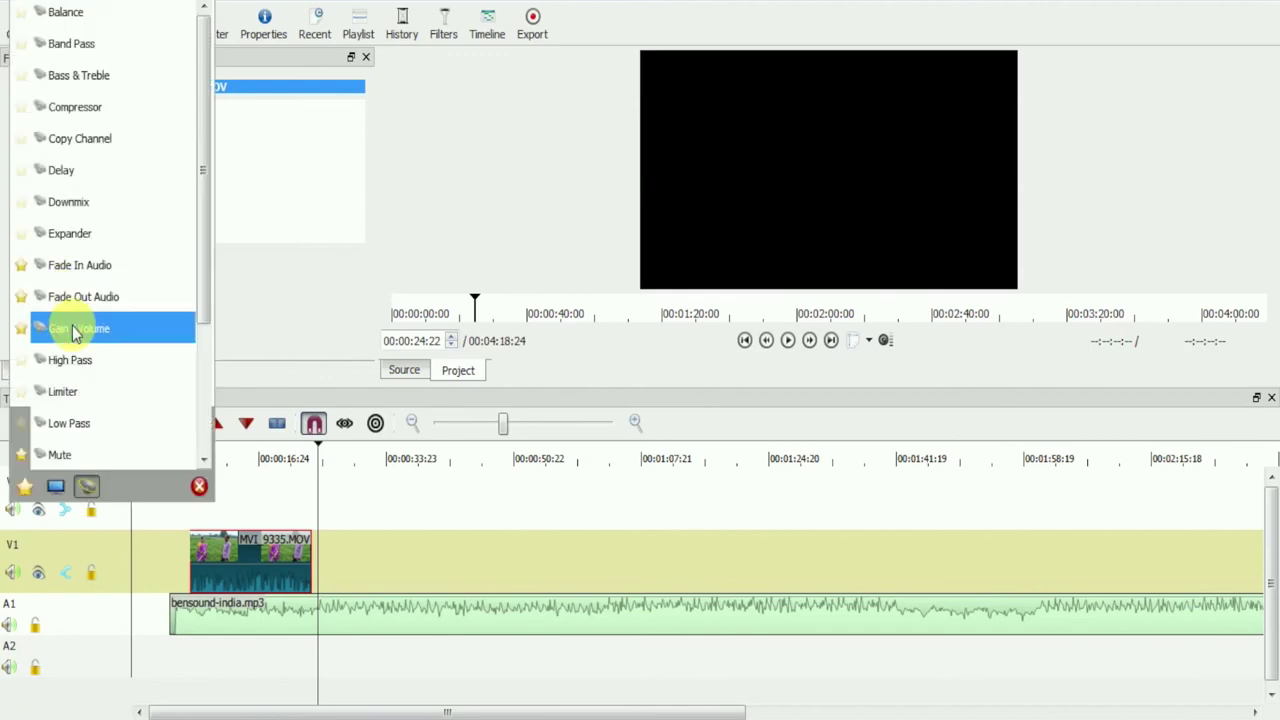
left_click(73, 333)
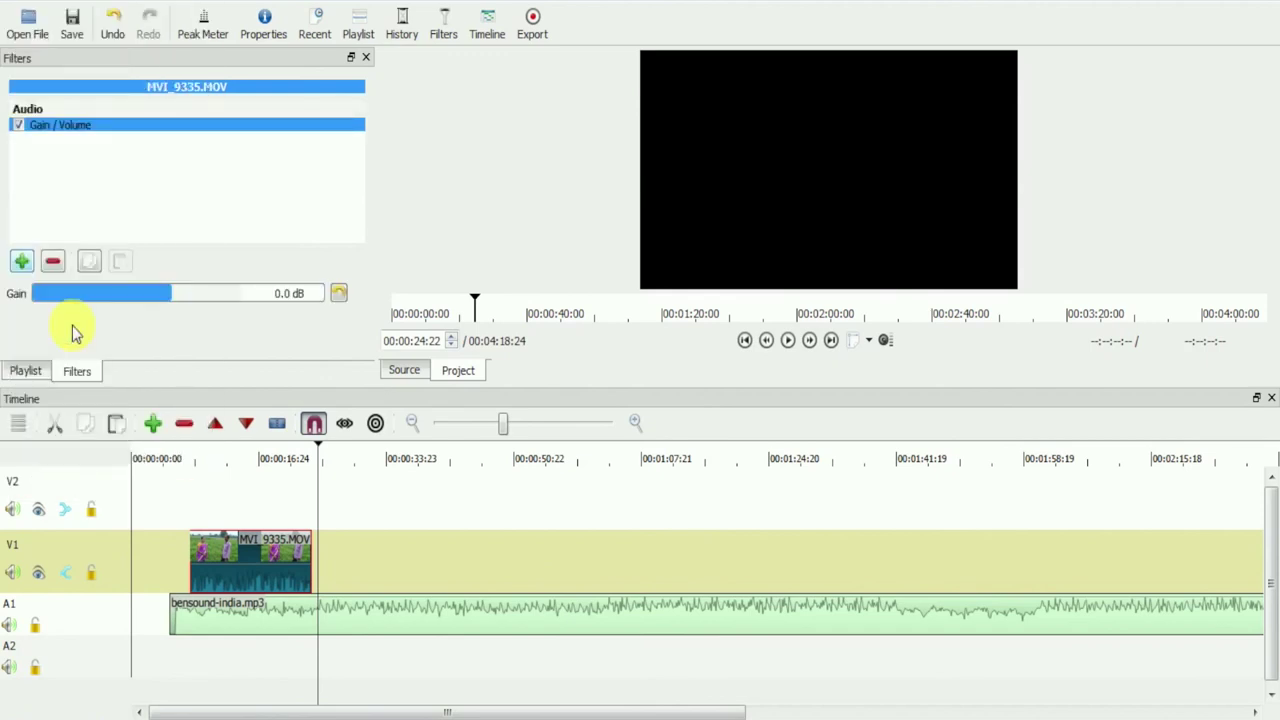
- Play from the start of the MVI_9335.MOV clip while trying louder and quieter gain levels, and settle on 1.4 dB
left_click(194, 461)
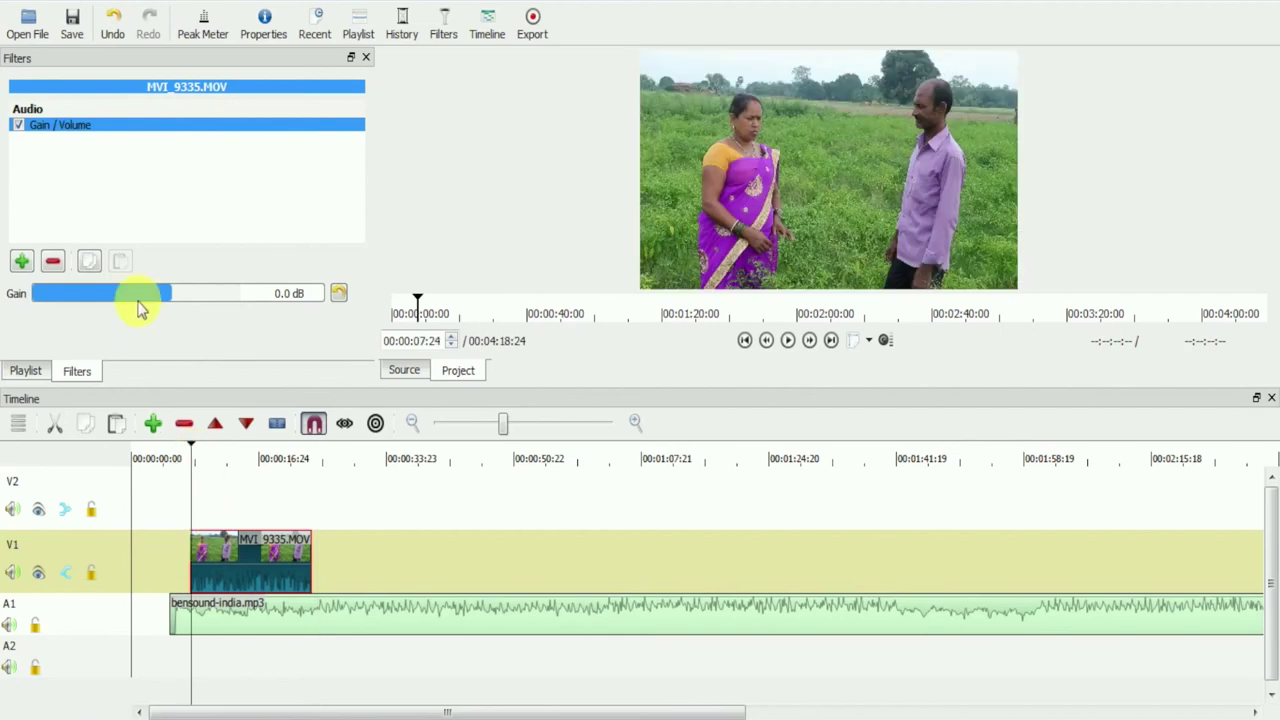
key("space")
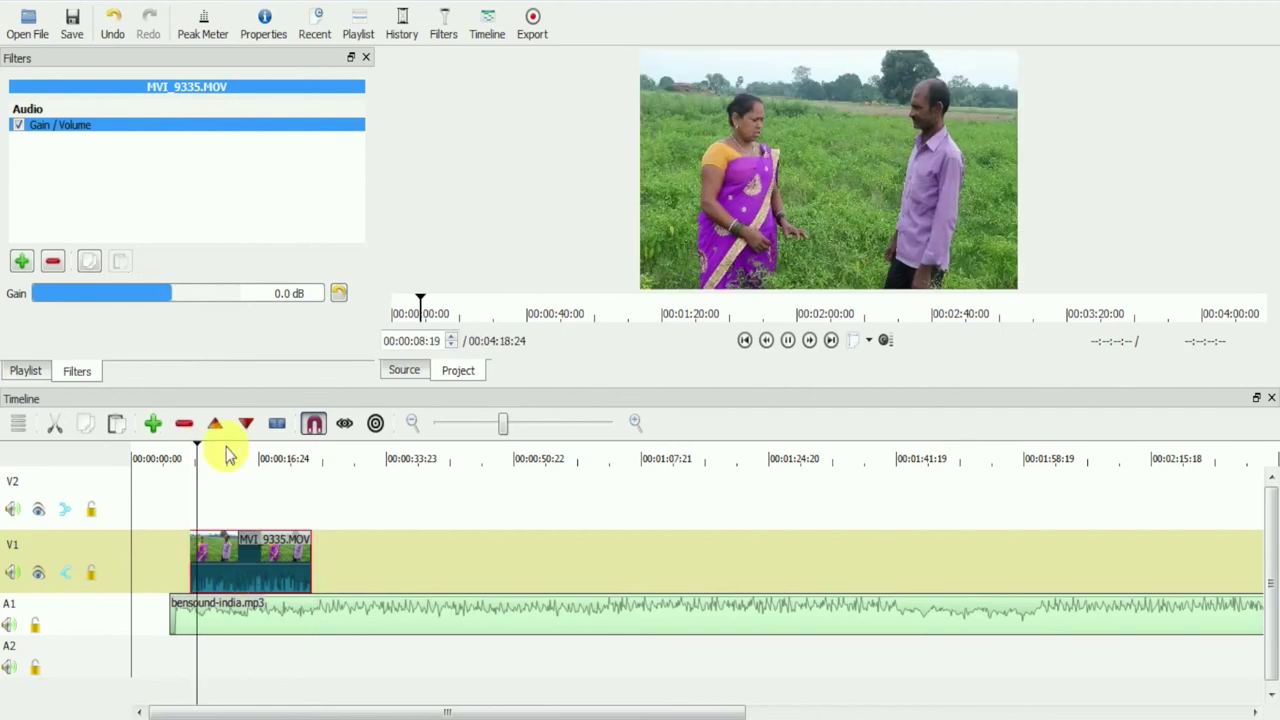
left_click(195, 293)
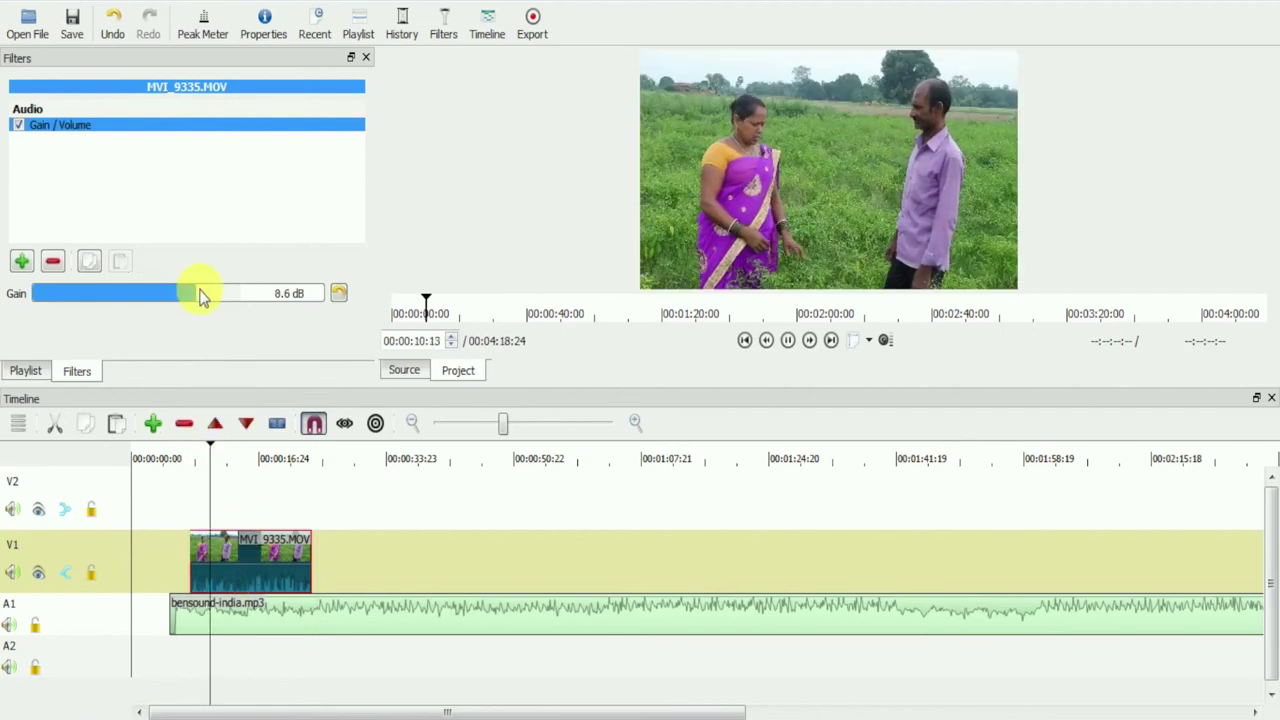
left_click(96, 300)
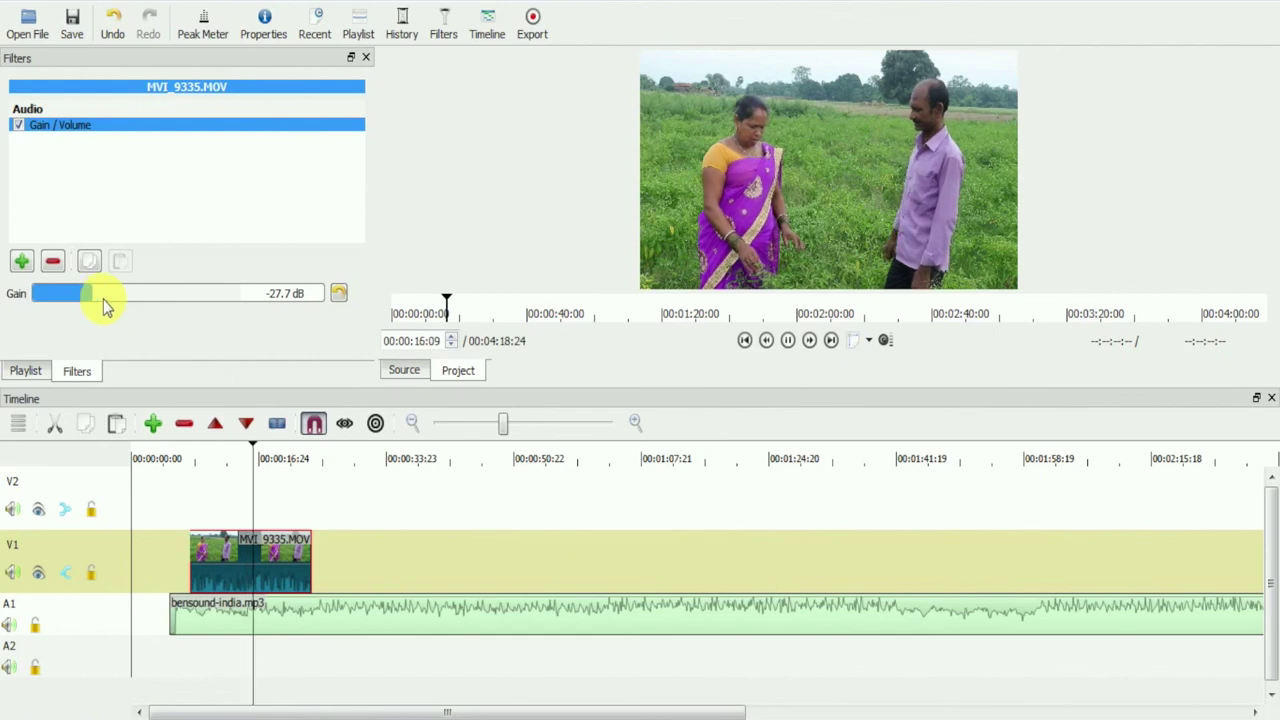
left_click(145, 300)
left_click(158, 298)
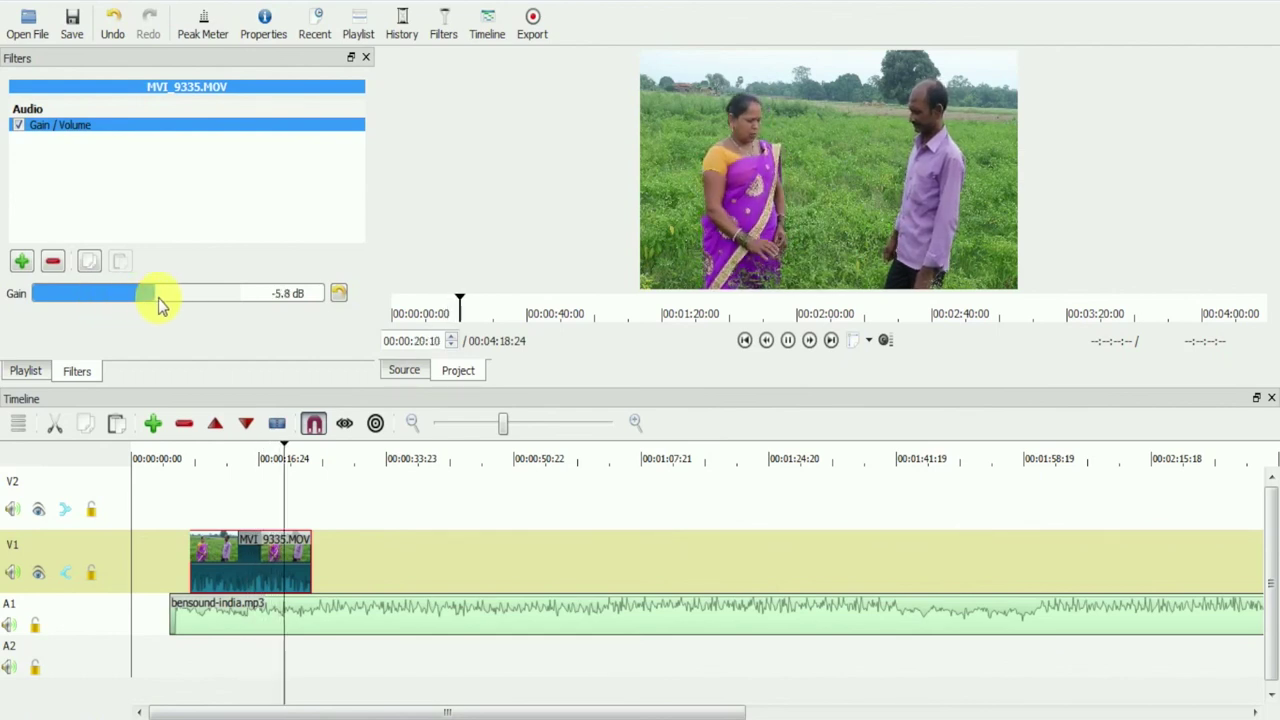
left_click(179, 296)
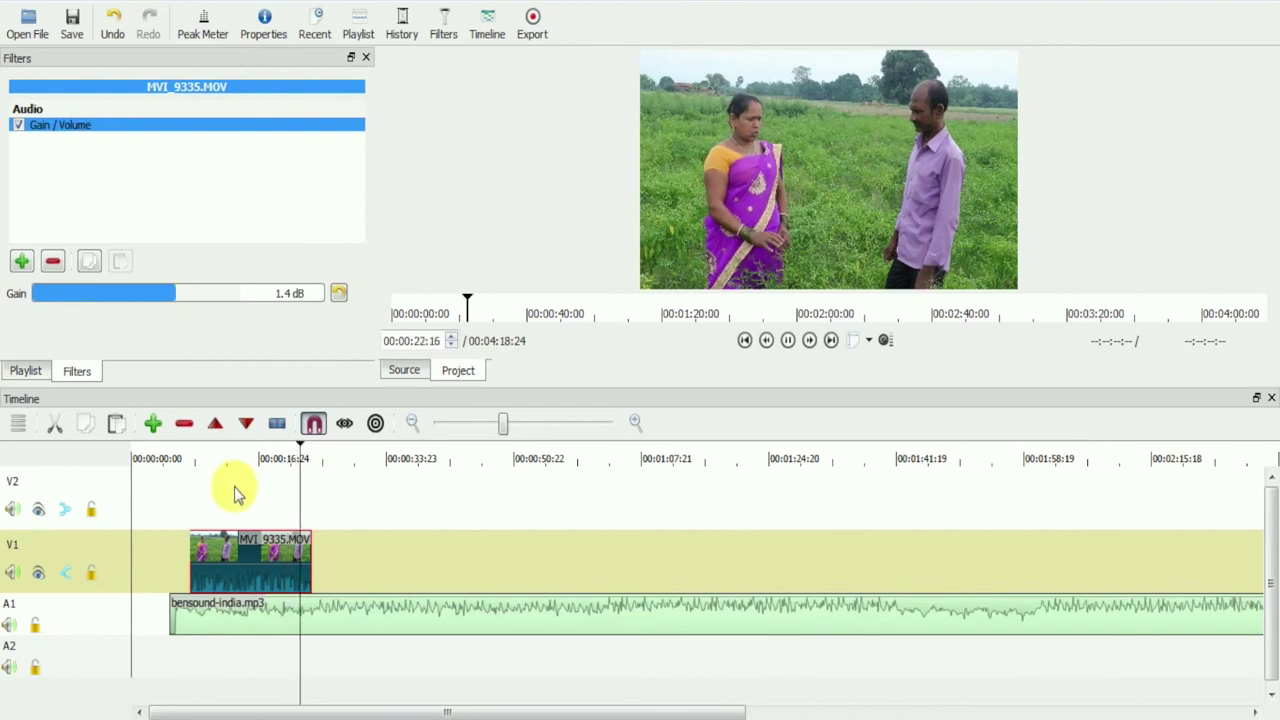